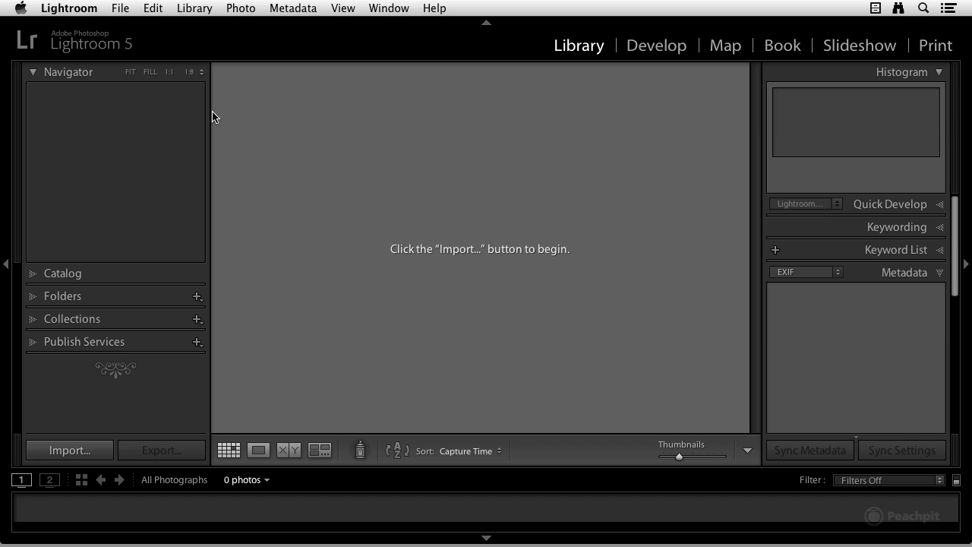
# Step: Review the import options in the General preferences and close the preferences
pyautogui.click(81, 11)
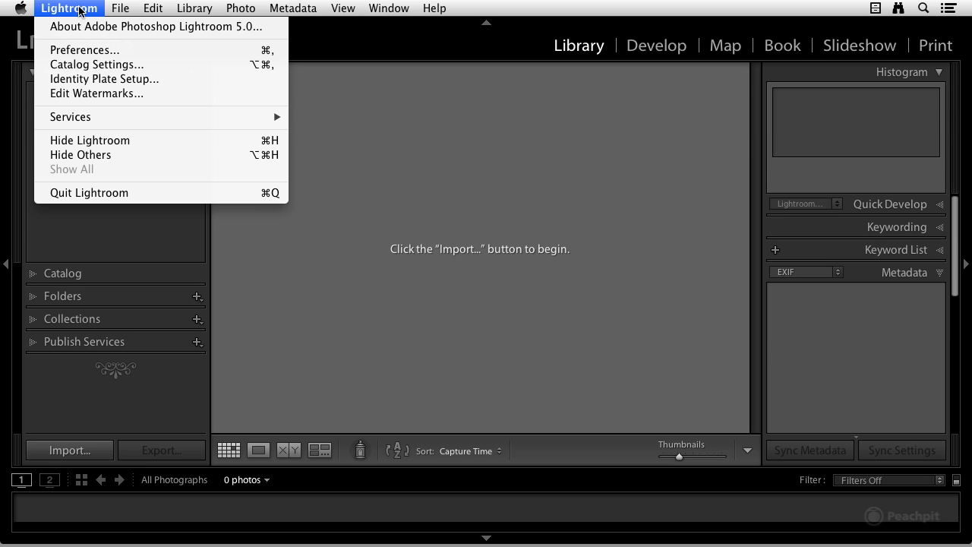
pyautogui.click(86, 52)
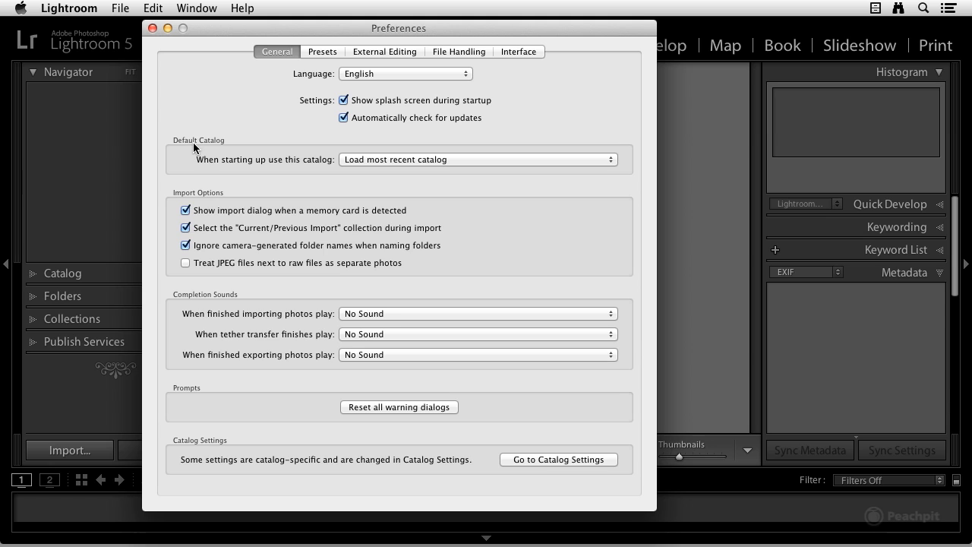
pyautogui.click(153, 29)
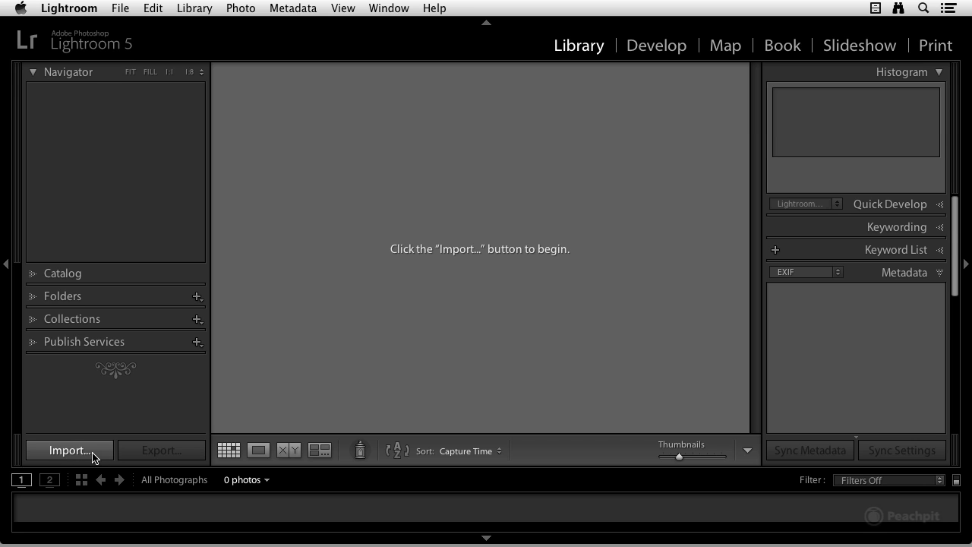
# Step: Open the photo import window from the empty Library
pyautogui.click(120, 7)
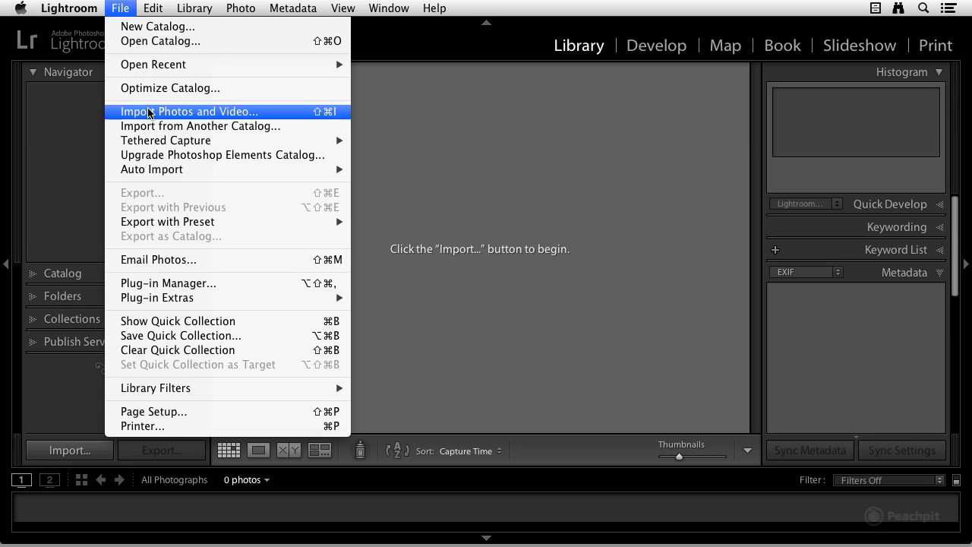
pyautogui.click(118, 8)
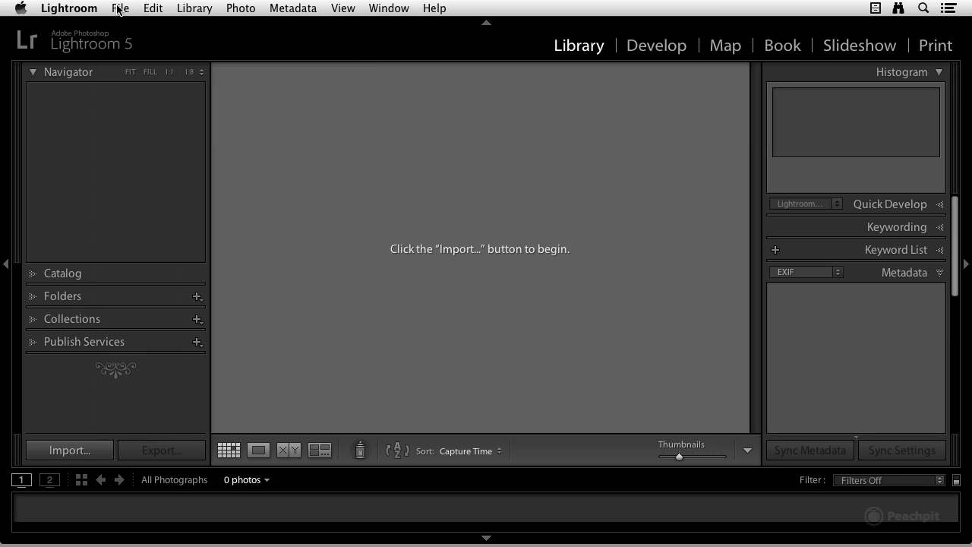
pyautogui.click(69, 451)
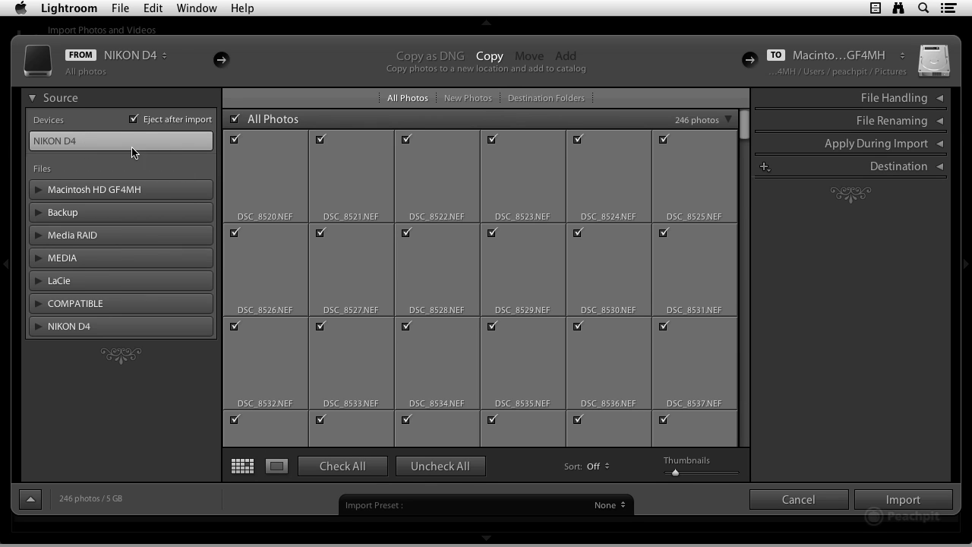
# Step: Browse the photos on the NIKON D4 card and enlarge their grid thumbnails slightly
pyautogui.scroll(-3, 418, 240)
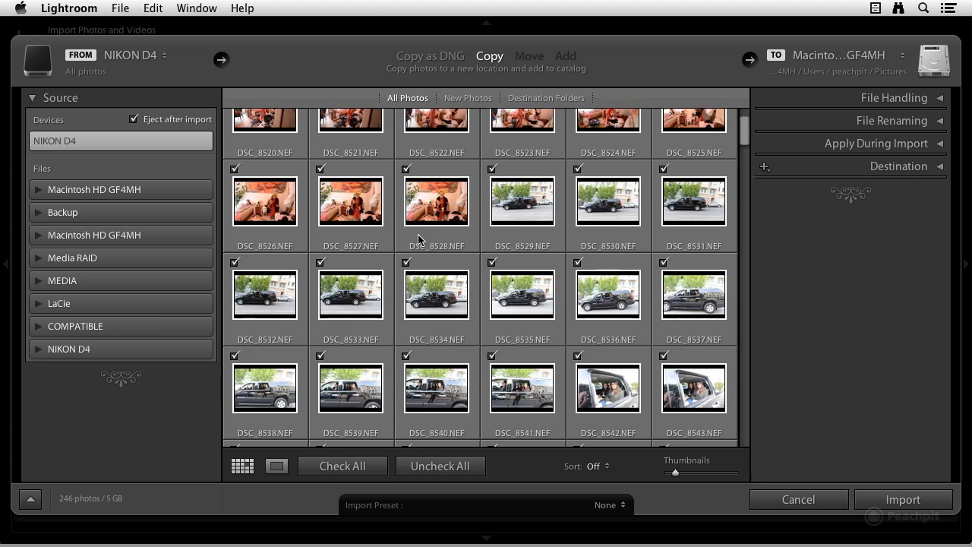
pyautogui.scroll(-10, 419, 238)
pyautogui.scroll(-1, 418, 234)
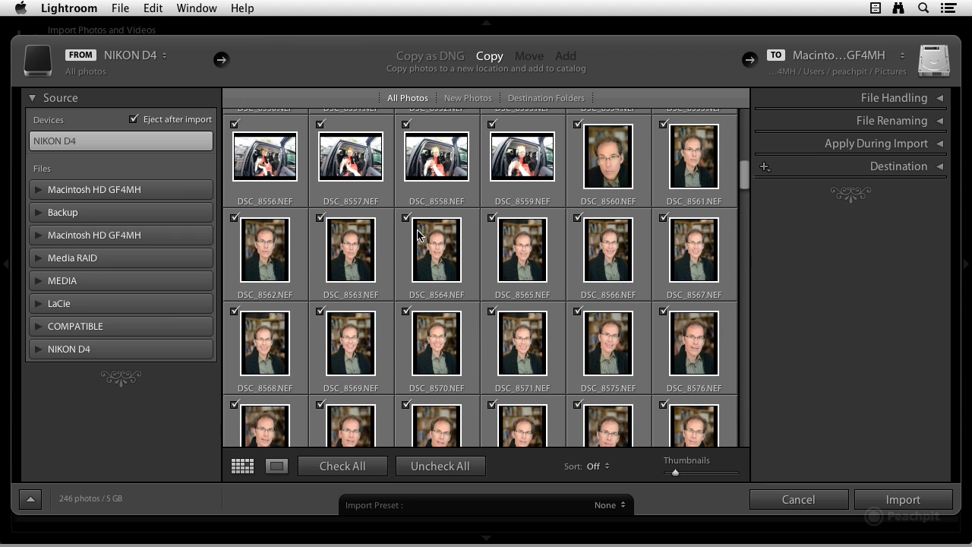
pyautogui.scroll(5, 429, 249)
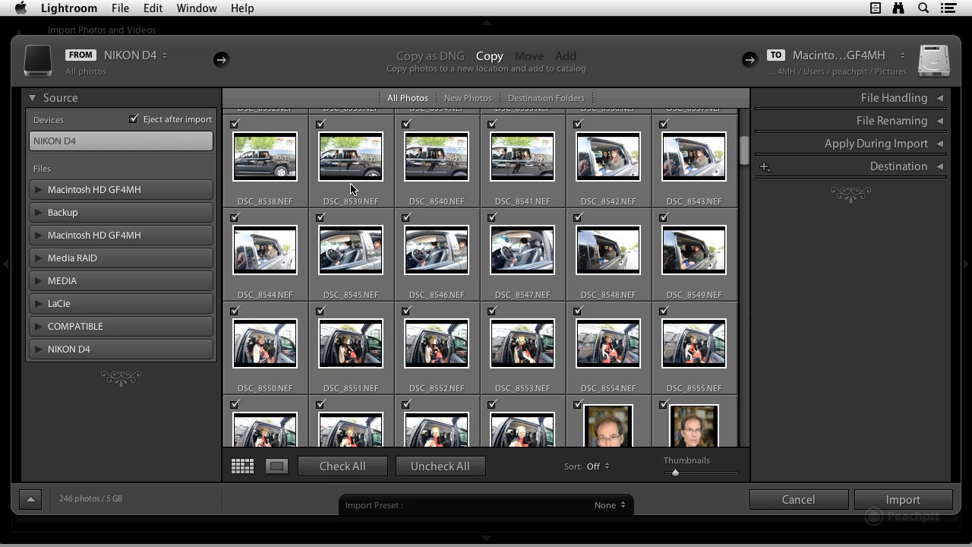
pyautogui.scroll(-2, 415, 201)
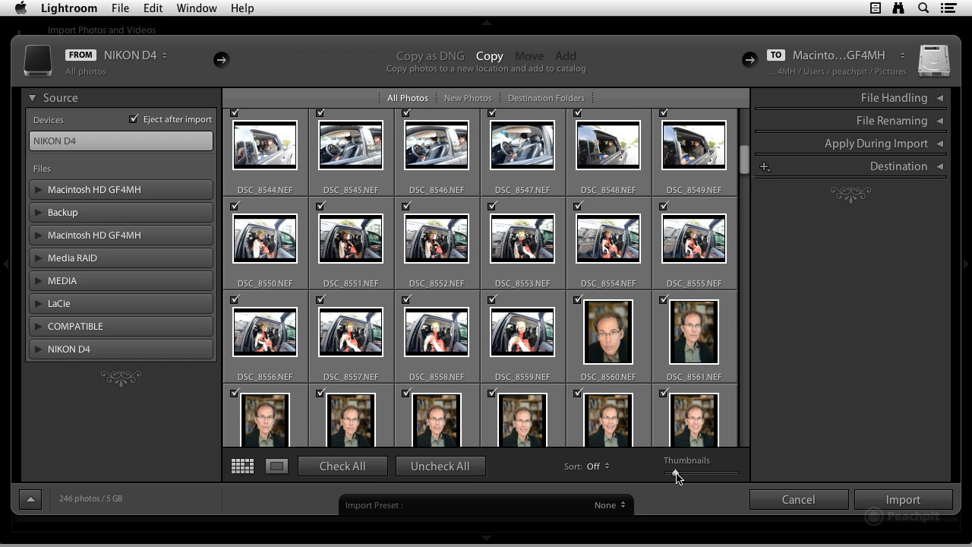
pyautogui.moveTo(677, 477)
pyautogui.mouseDown()
pyautogui.moveTo(690, 477)
pyautogui.moveTo(678, 472)
pyautogui.mouseUp()
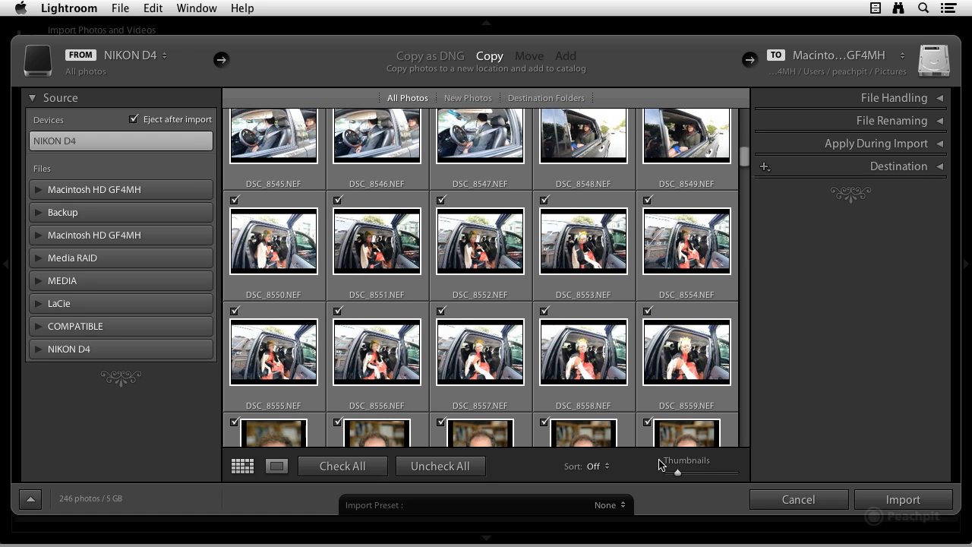
# Step: Preview photo DSC_8566.NEF at large size in Loupe view and return to the grid
pyautogui.scroll(5, 618, 334)
pyautogui.scroll(5, 617, 334)
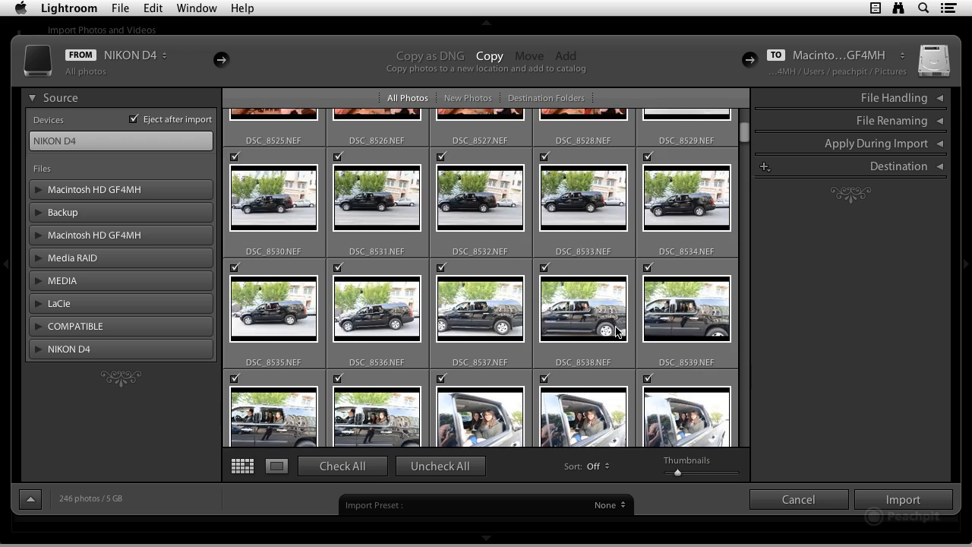
pyautogui.scroll(-10, 627, 339)
pyautogui.scroll(-5, 627, 340)
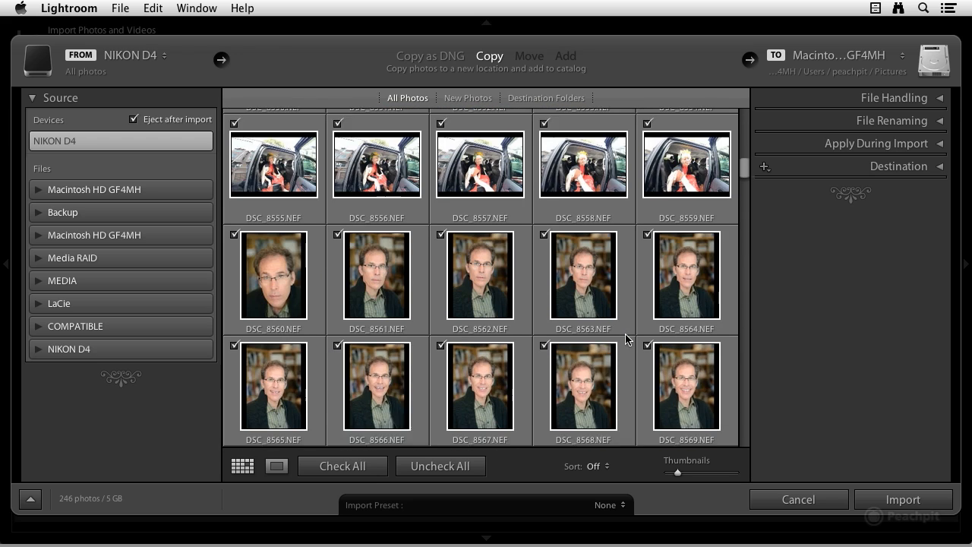
pyautogui.click(374, 362)
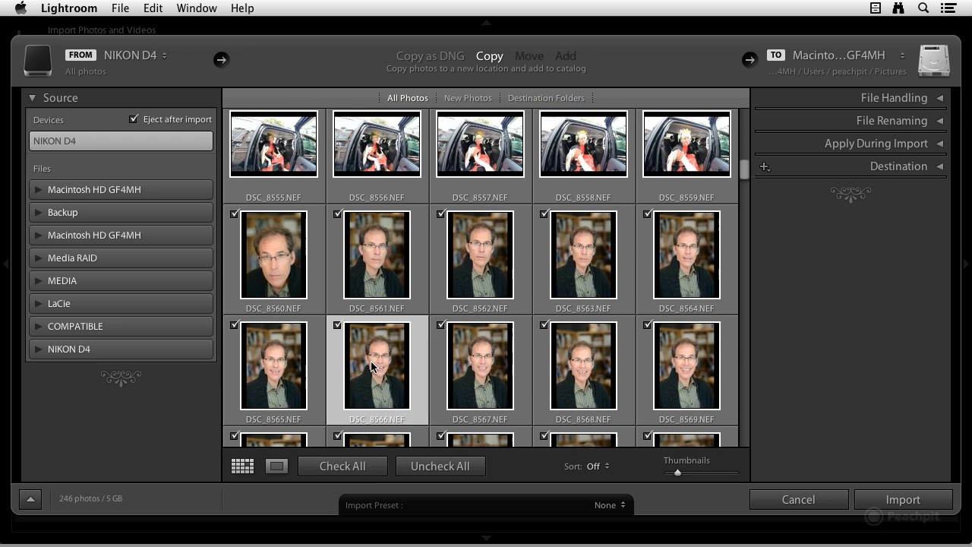
pyautogui.click(277, 467)
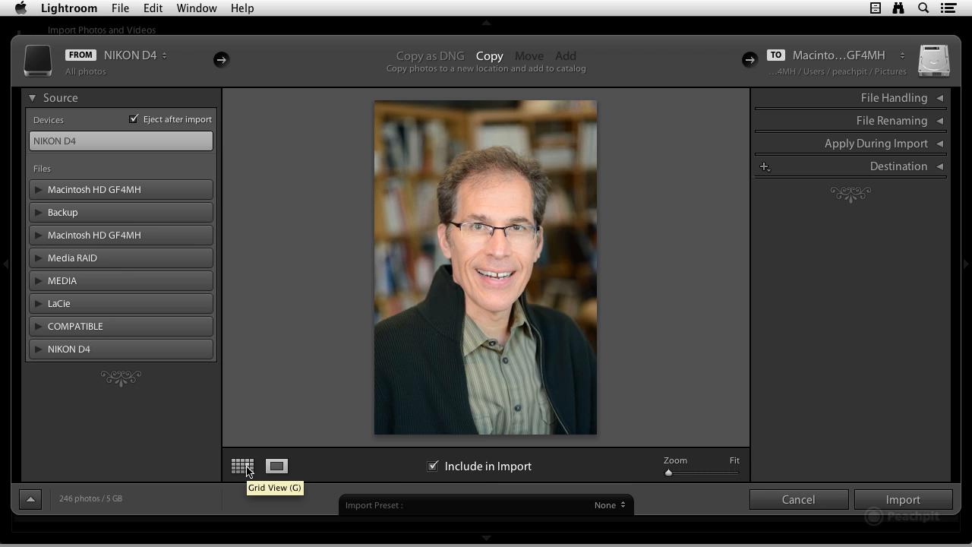
pyautogui.click(247, 471)
# Step: Exclude photo DSC_8521.NEF from the import
pyautogui.scroll(3, 370, 301)
pyautogui.scroll(5, 370, 301)
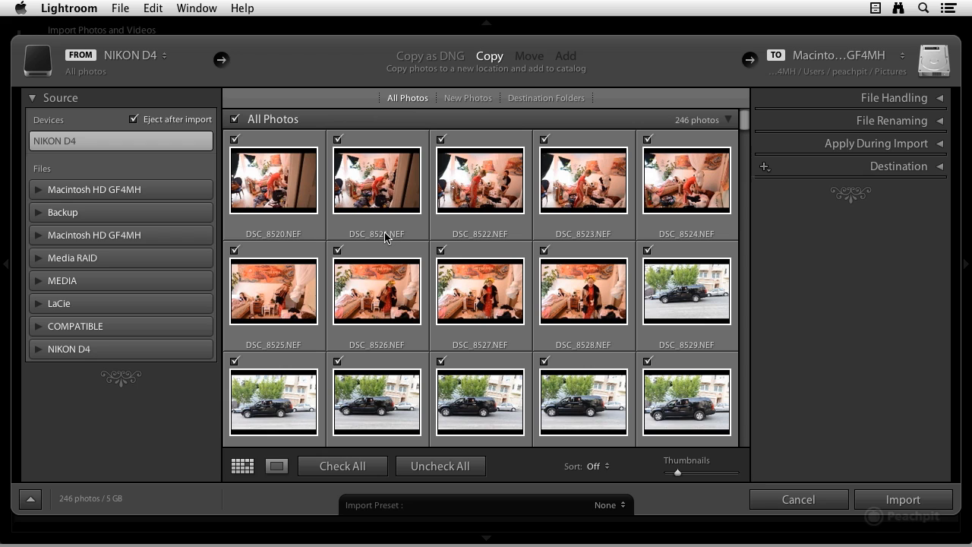
pyautogui.moveTo(386, 237)
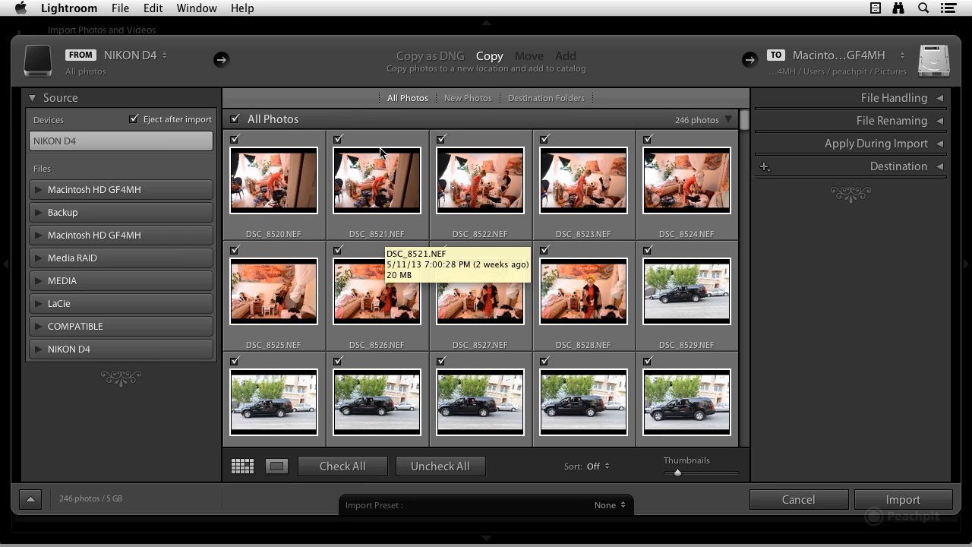
pyautogui.click(337, 141)
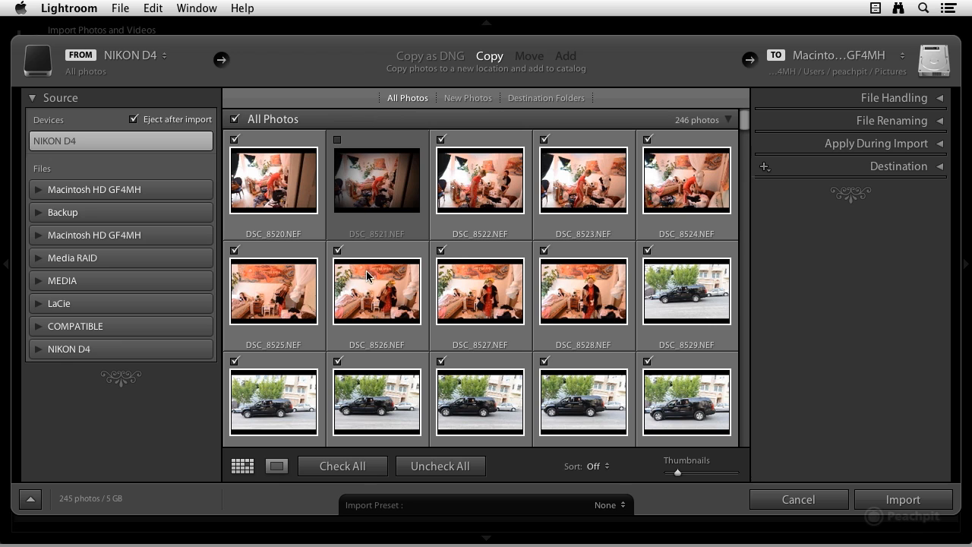
# Step: Limit the import to DSC_8520.NEF, DSC_8521.NEF and DSC_8522.NEF, and include all photos again
pyautogui.click(426, 471)
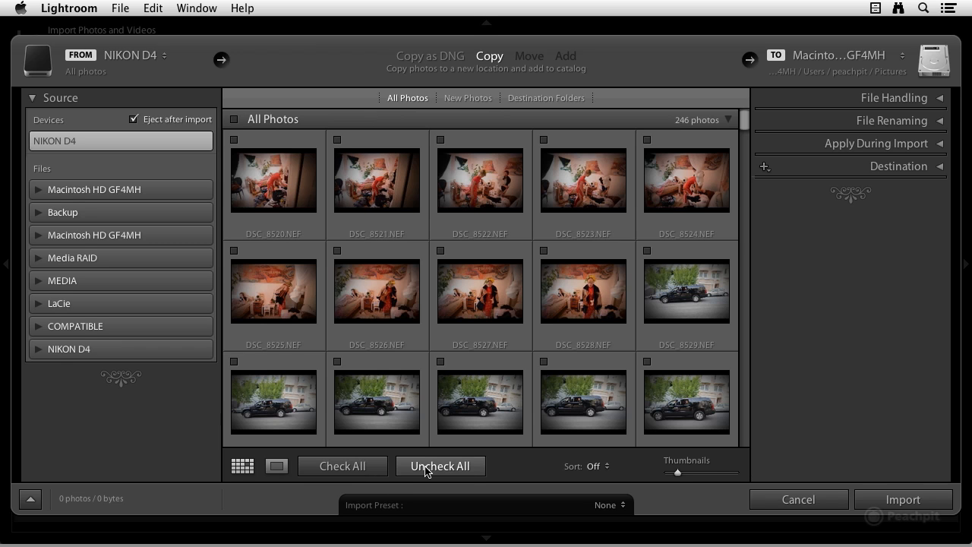
pyautogui.click(235, 142)
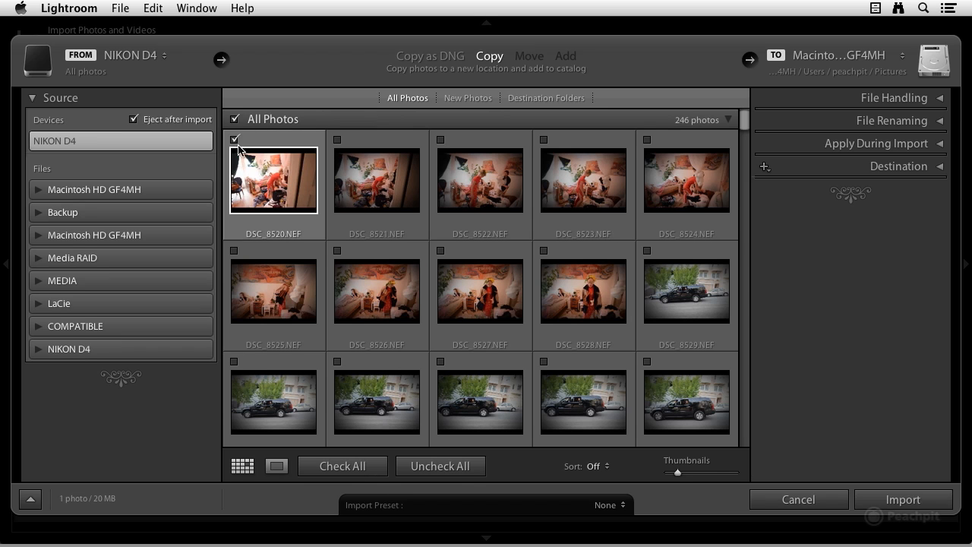
pyautogui.click(337, 141)
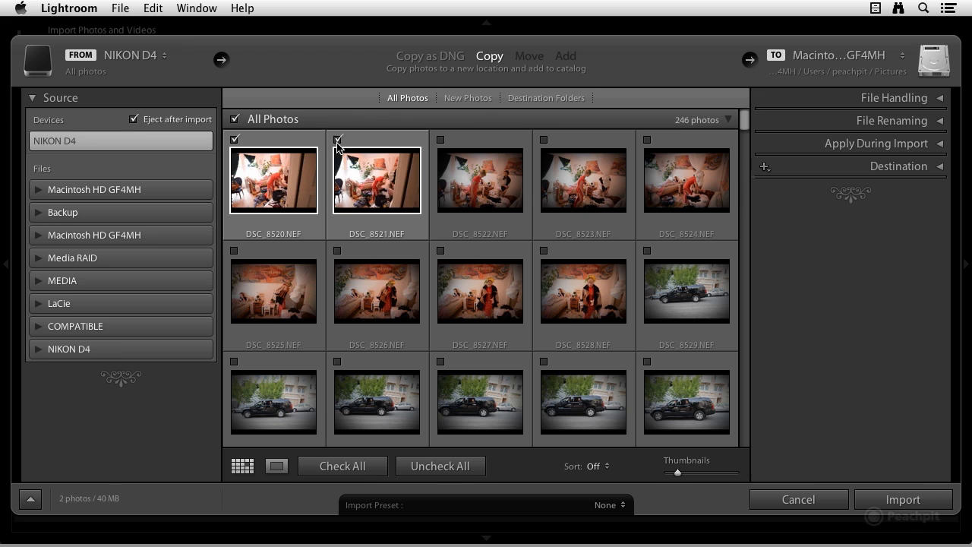
pyautogui.click(440, 141)
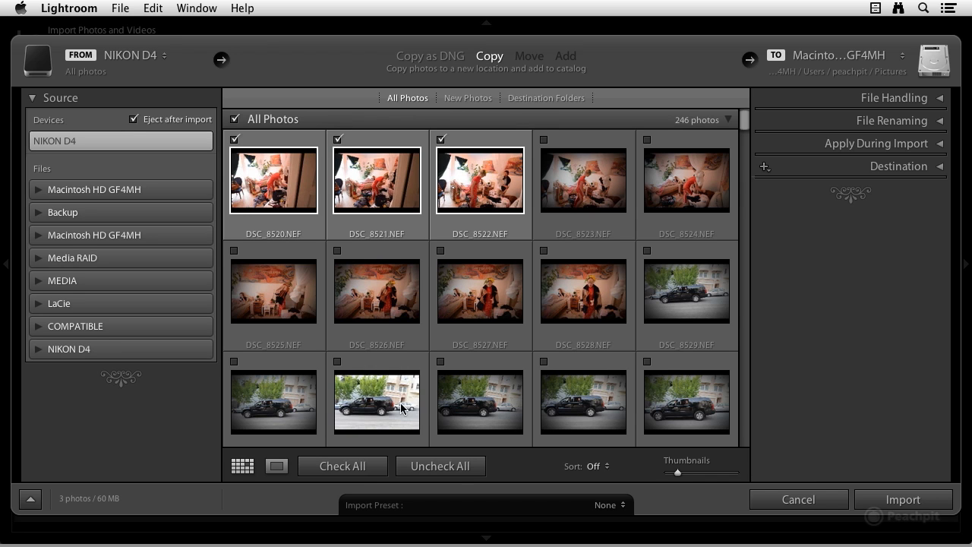
pyautogui.click(371, 467)
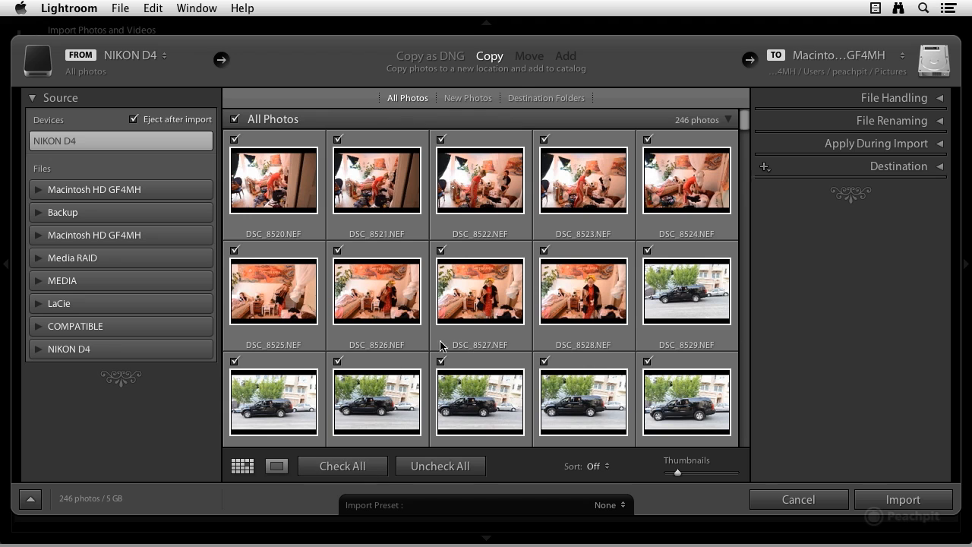
# Step: Show the File Handling options and choose Minimal for Render Previews
pyautogui.scroll(-1, 465, 351)
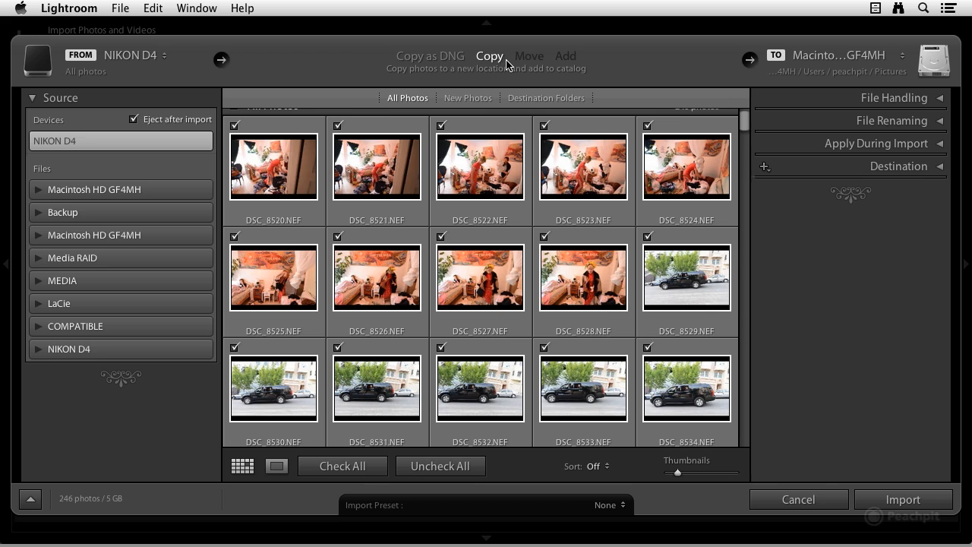
pyautogui.click(940, 99)
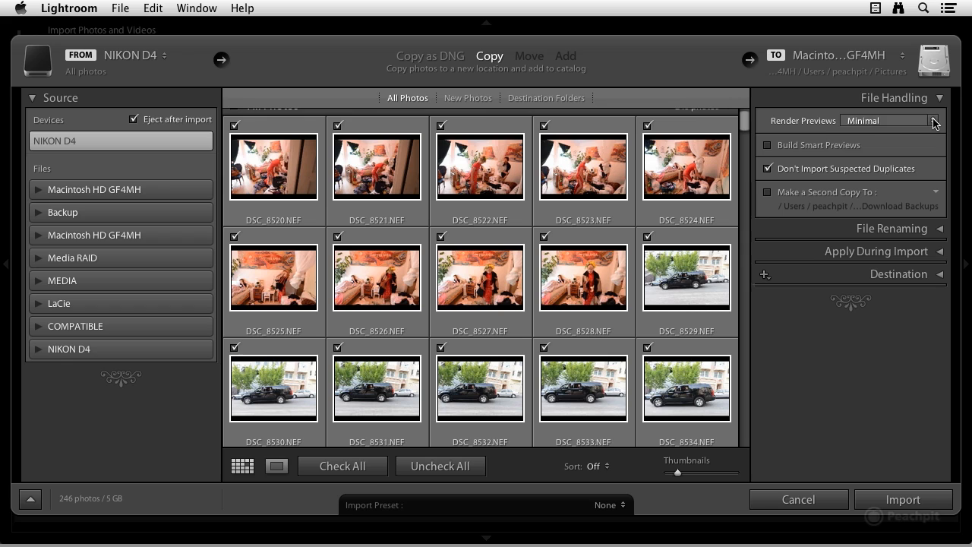
pyautogui.click(934, 123)
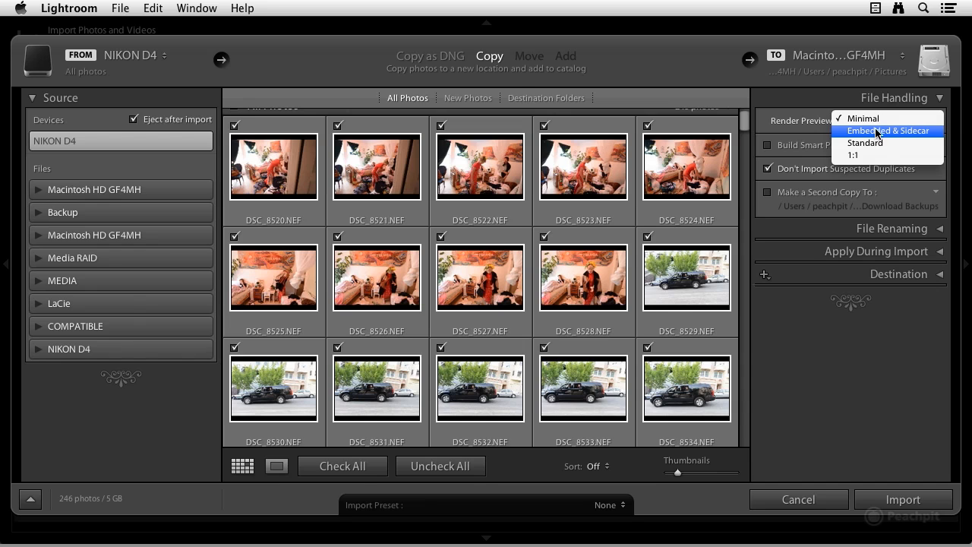
pyautogui.click(878, 122)
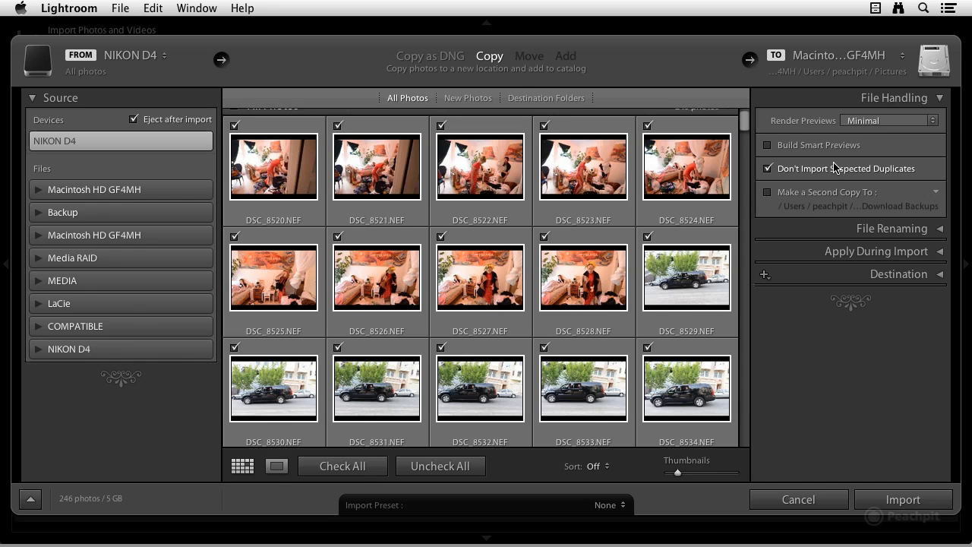
# Step: Try the option to make a second copy, check its folder choices, and turn the option off again
pyautogui.click(768, 195)
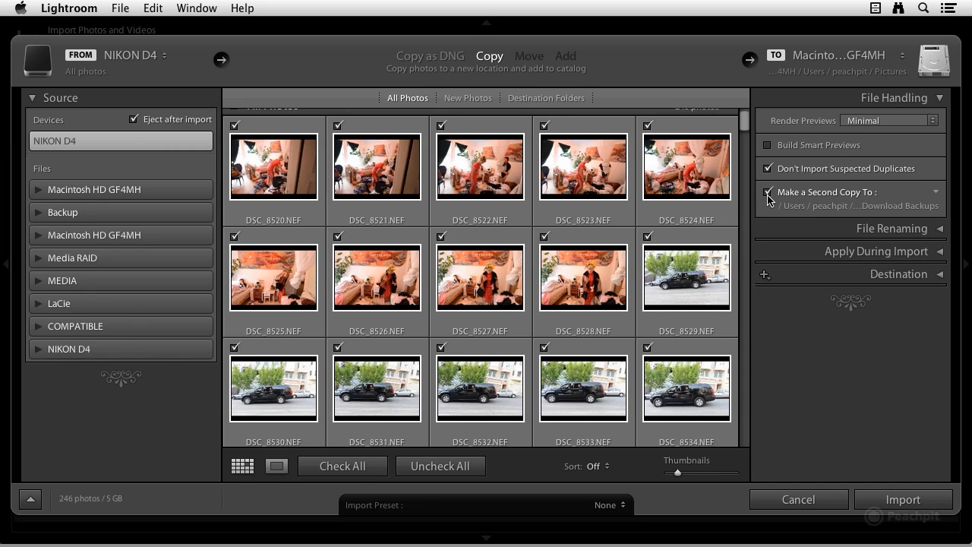
pyautogui.click(936, 194)
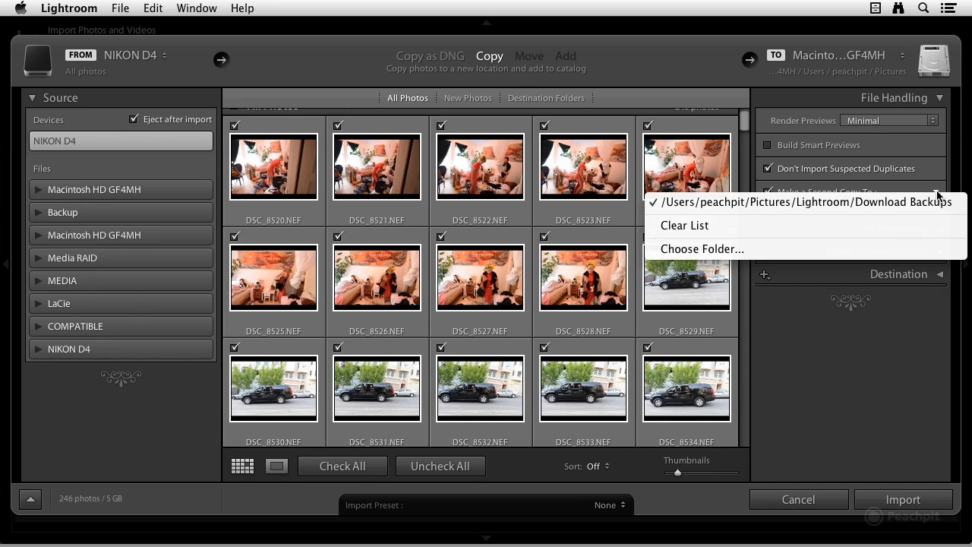
pyautogui.click(937, 192)
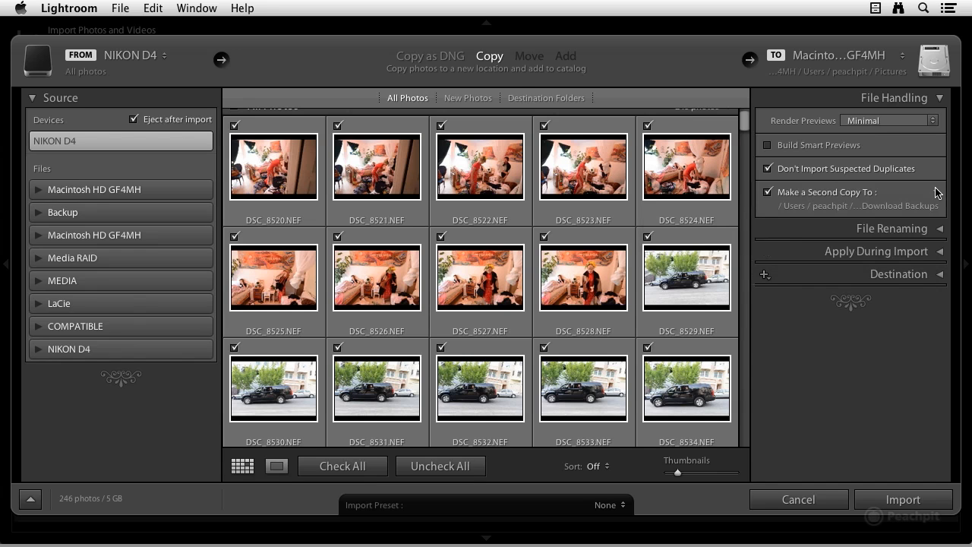
pyautogui.click(770, 195)
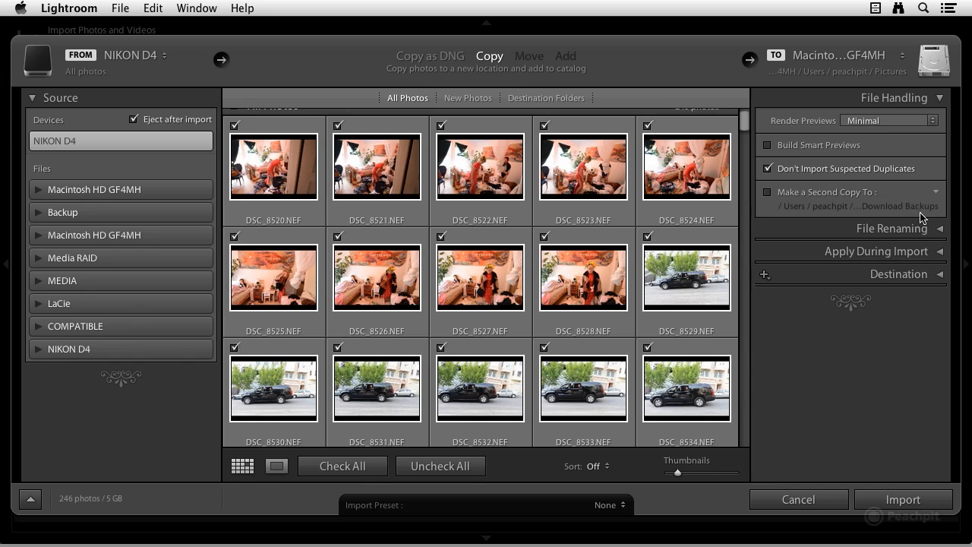
# Step: Turn on renaming of files during import and set the naming template to Filename
pyautogui.click(940, 229)
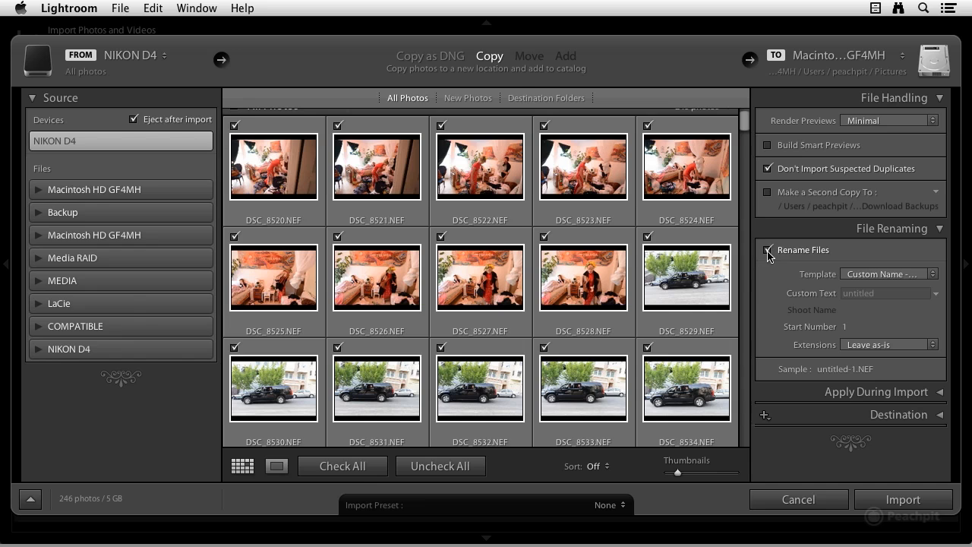
pyautogui.click(896, 277)
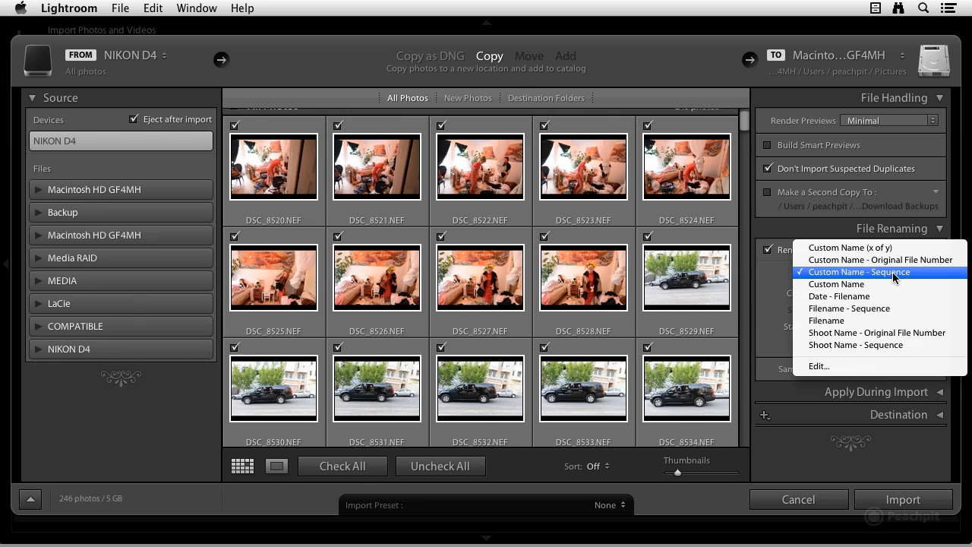
pyautogui.click(894, 277)
pyautogui.click(892, 275)
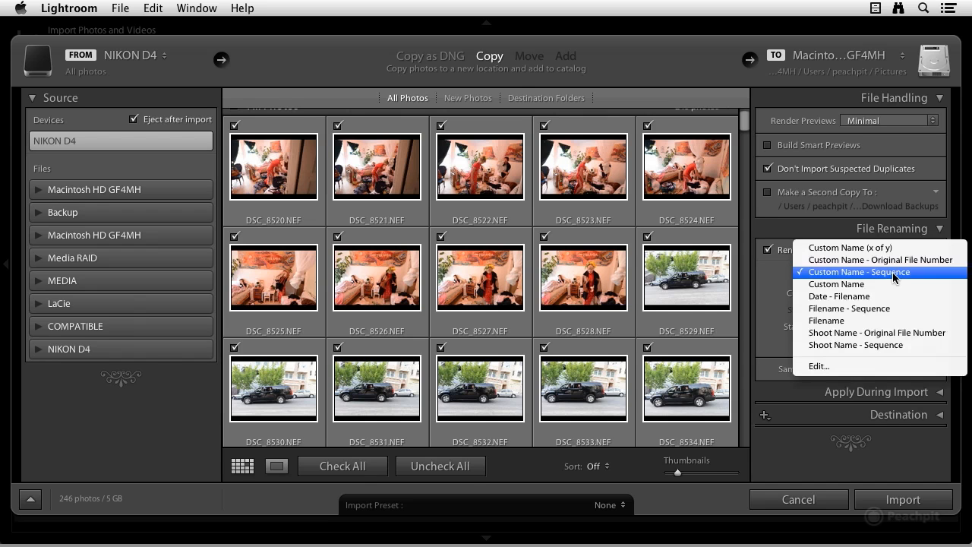
pyautogui.click(889, 321)
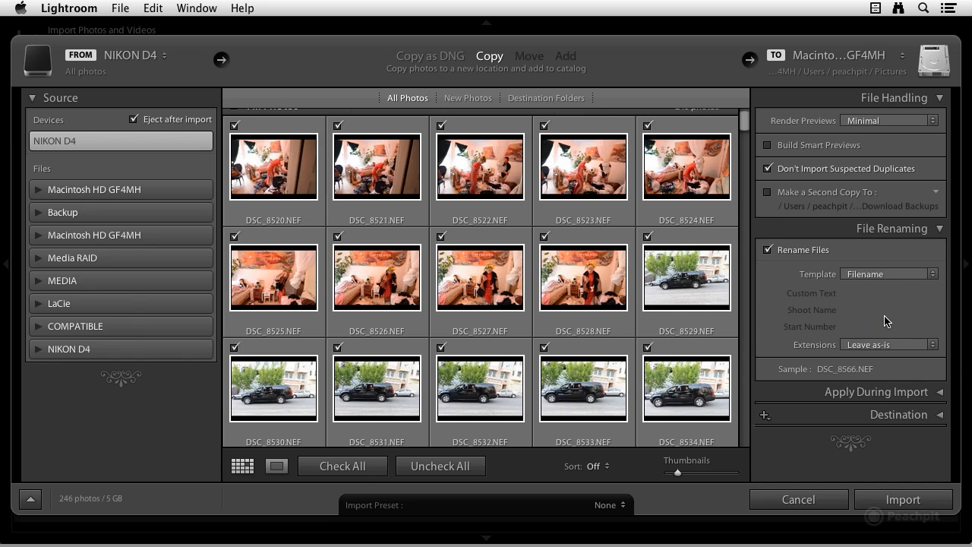
# Step: Show the Apply During Import options, choosing None for Develop Settings and the photographer's own preset for Metadata
pyautogui.click(939, 392)
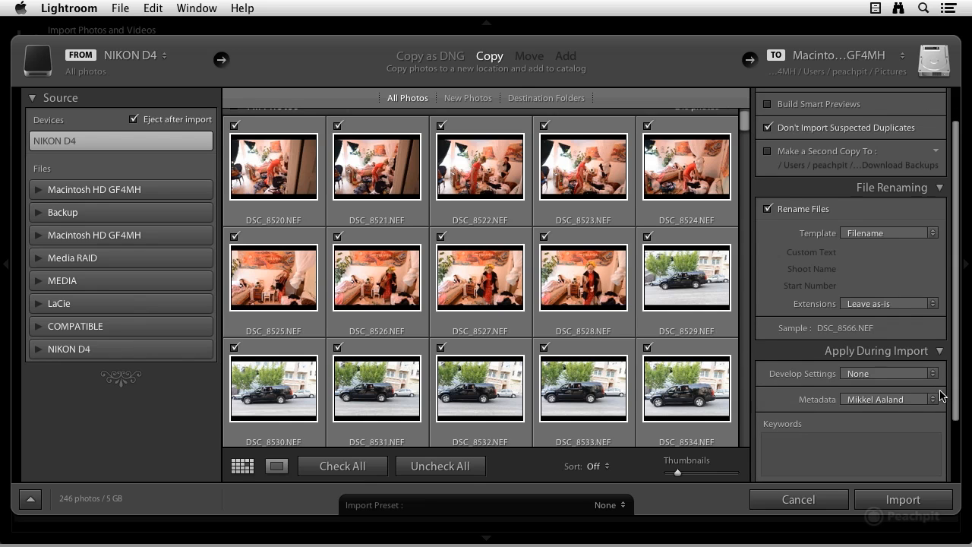
pyautogui.click(897, 377)
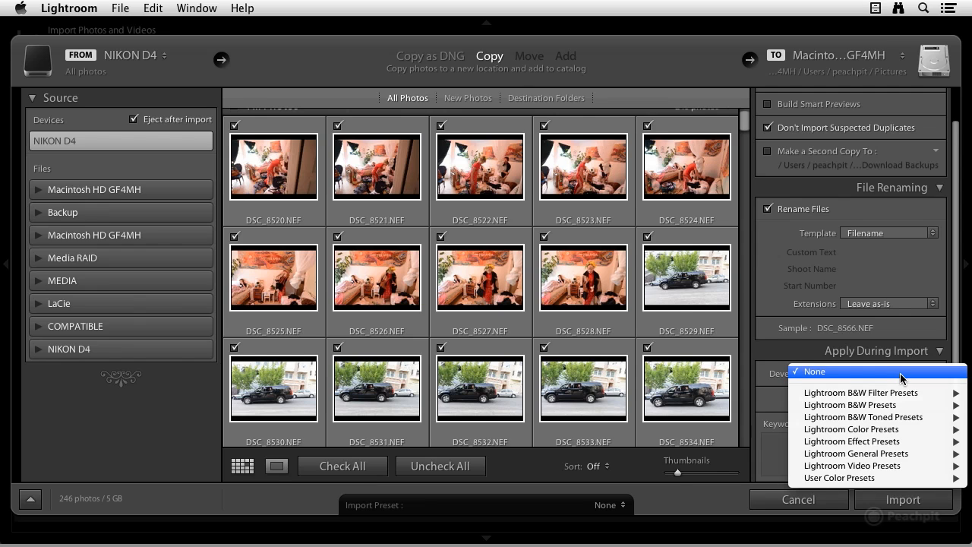
pyautogui.click(901, 377)
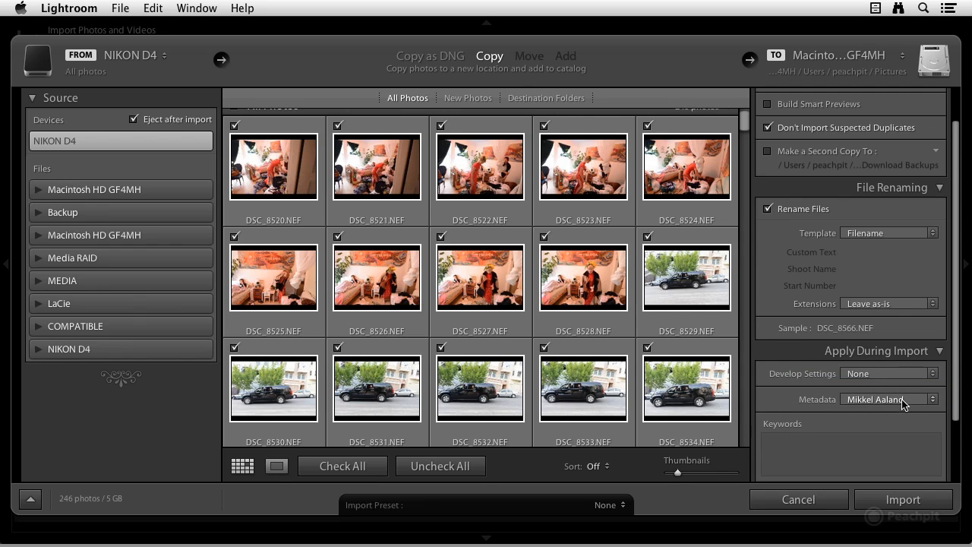
pyautogui.click(903, 401)
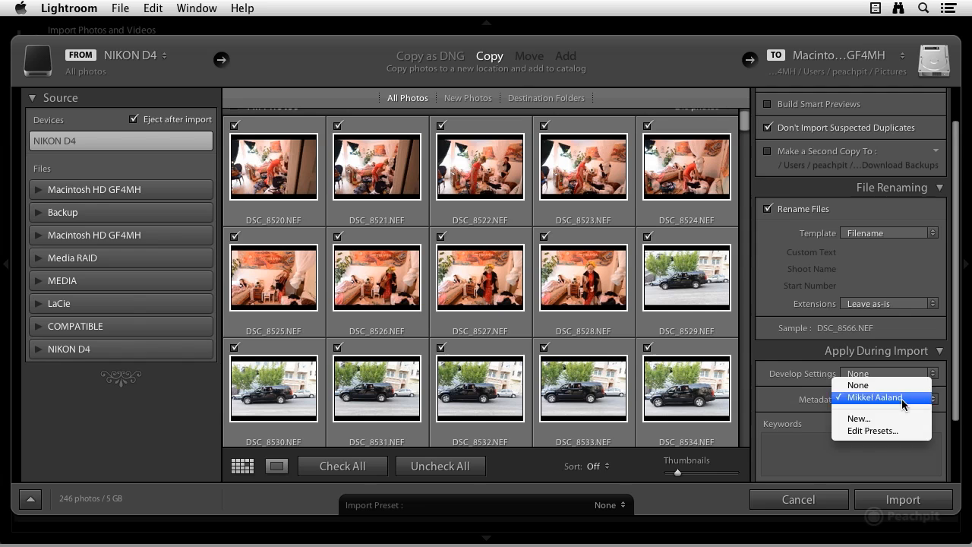
pyautogui.click(901, 399)
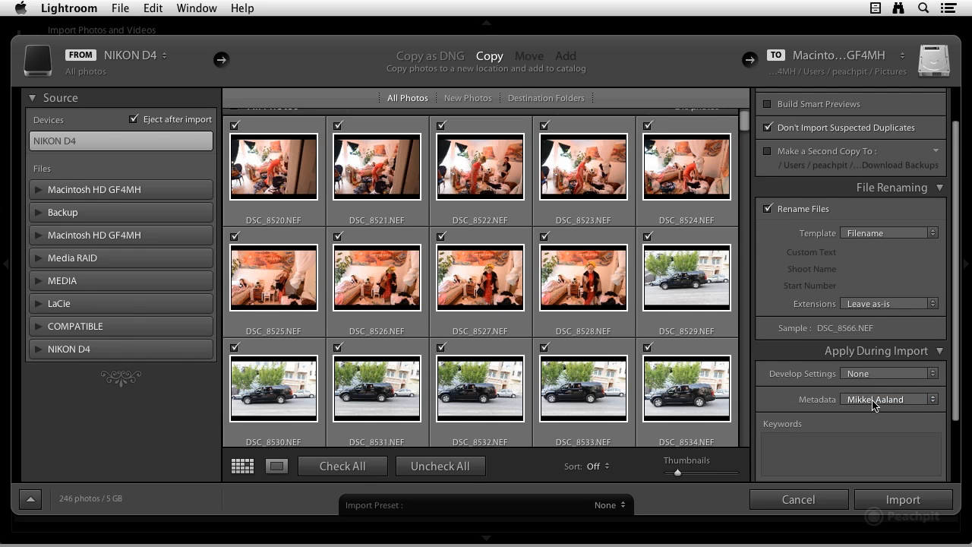
# Step: Examine the Destination options and the folder structure for the imported photos, then collapse that section
pyautogui.scroll(-4, 873, 401)
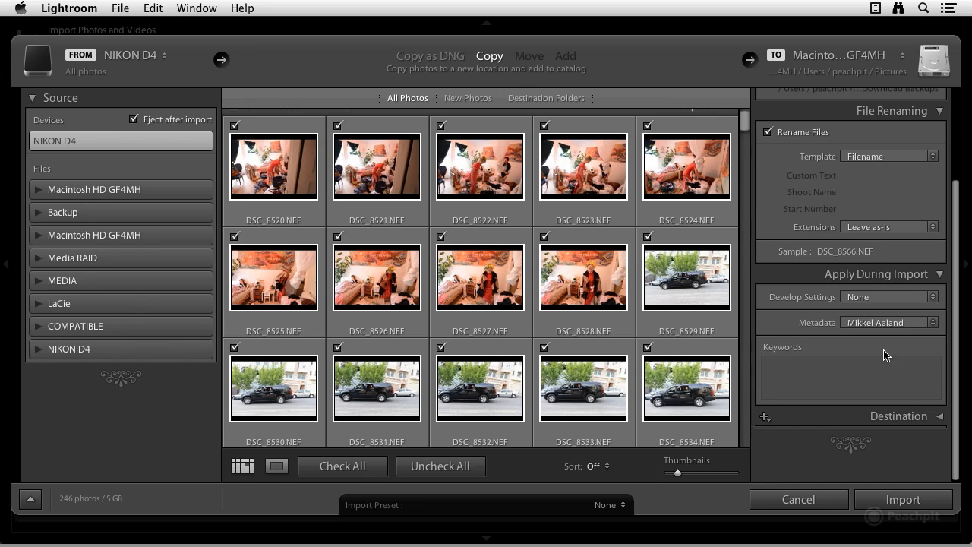
pyautogui.click(940, 416)
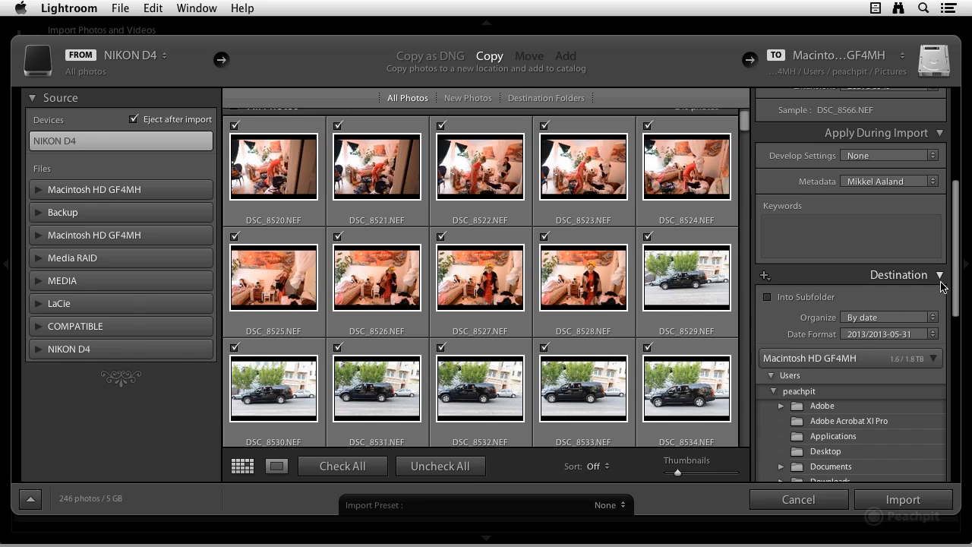
pyautogui.scroll(-5, 939, 278)
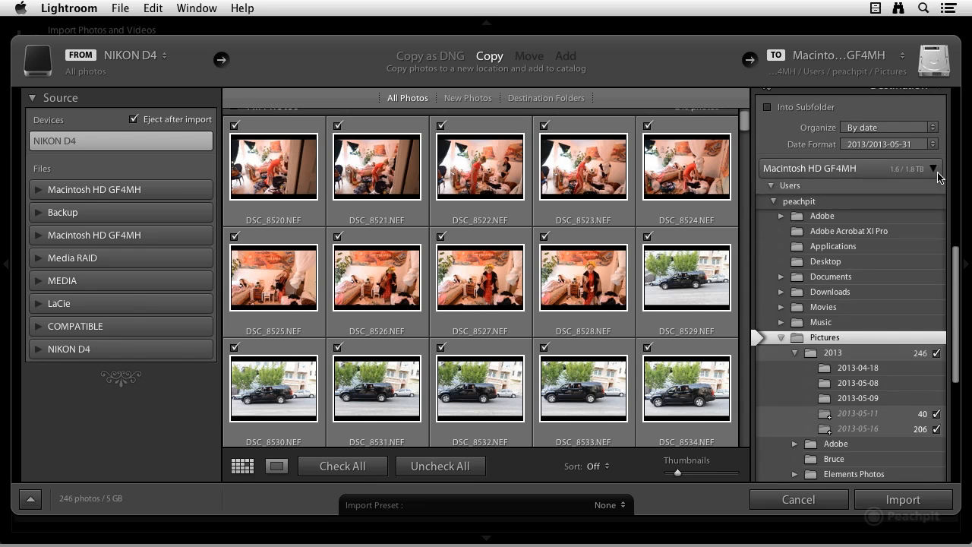
pyautogui.scroll(4, 938, 205)
pyautogui.click(939, 223)
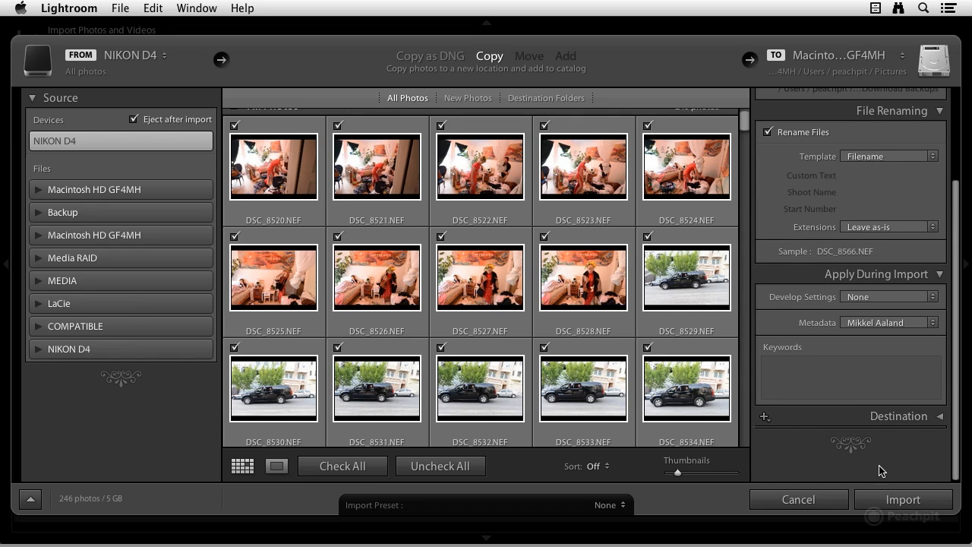
# Step: Start importing the photos from the memory card and stop the import while it is running
pyautogui.click(902, 500)
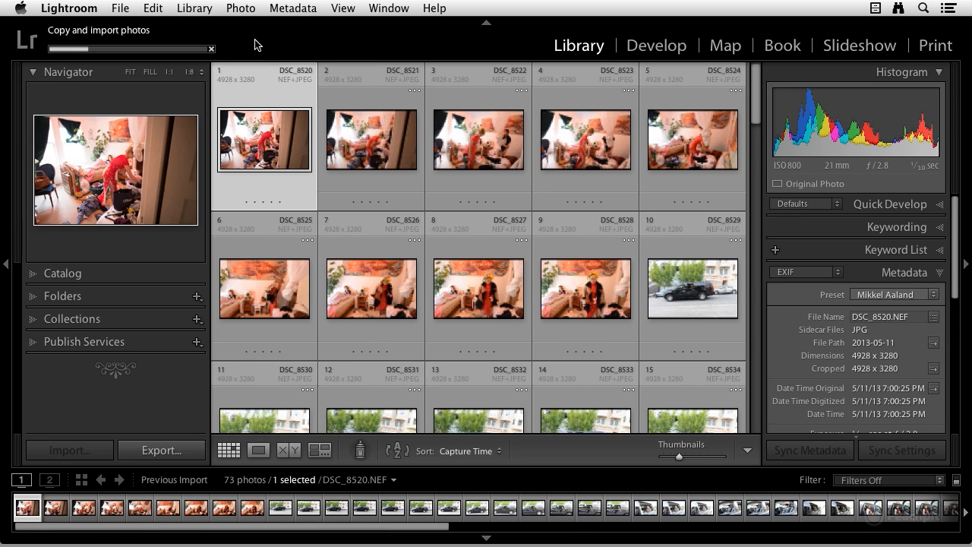
pyautogui.click(211, 49)
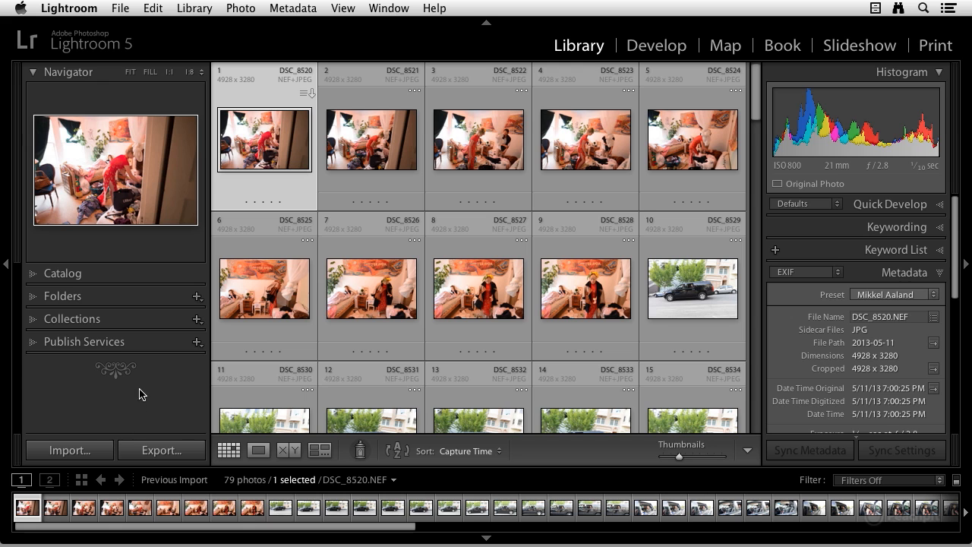
# Step: Begin a new import and choose the 5.7.13 folder inside 2013 continued on the COMPATIBLE drive as the source
pyautogui.click(80, 452)
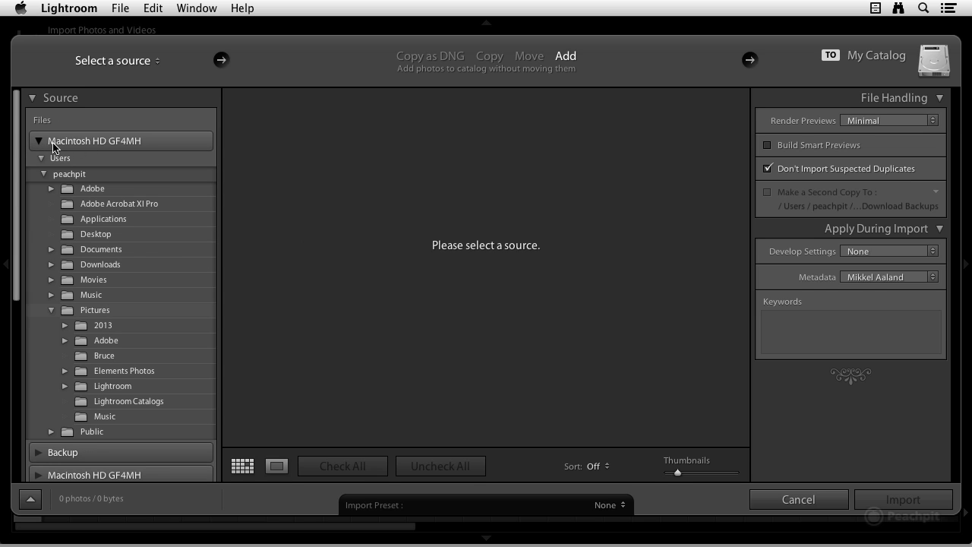
pyautogui.scroll(-10, 116, 158)
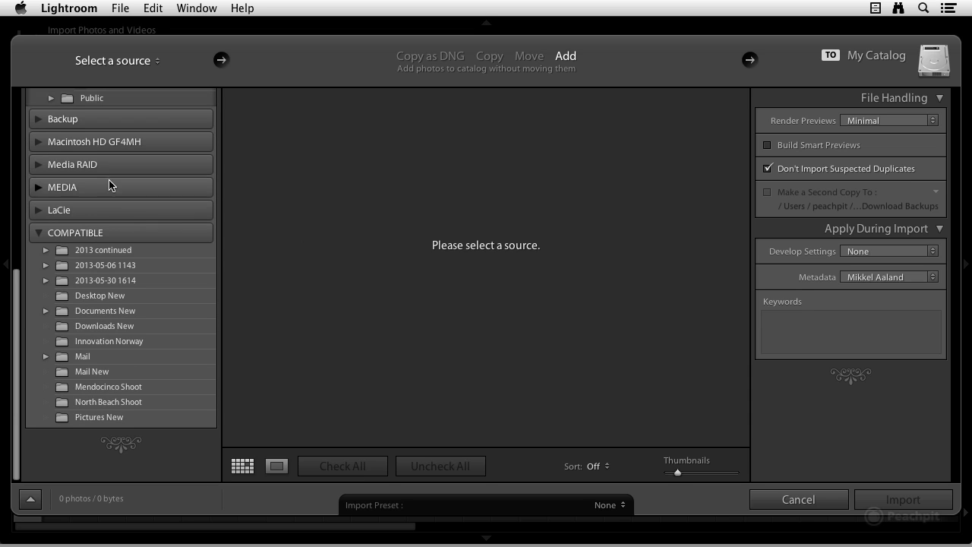
pyautogui.click(45, 251)
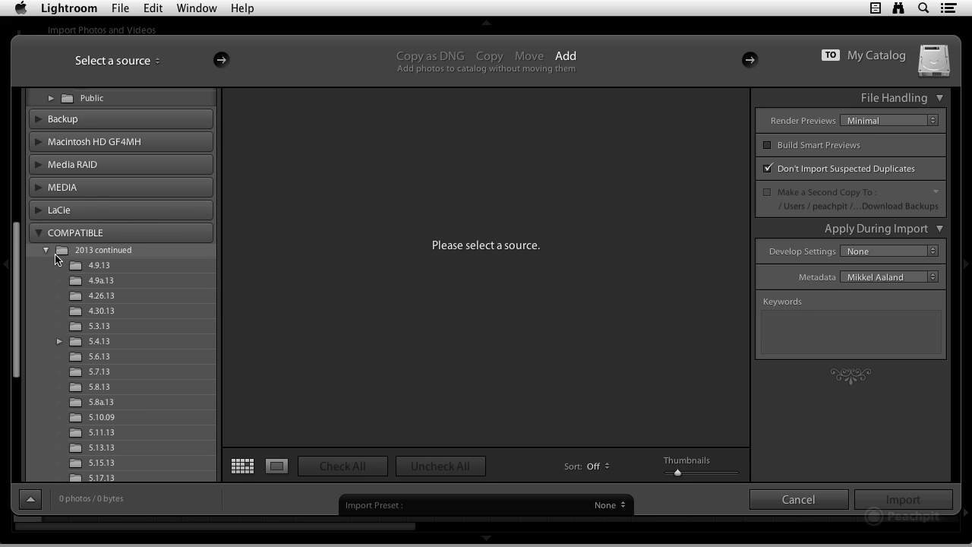
pyautogui.scroll(-1, 76, 262)
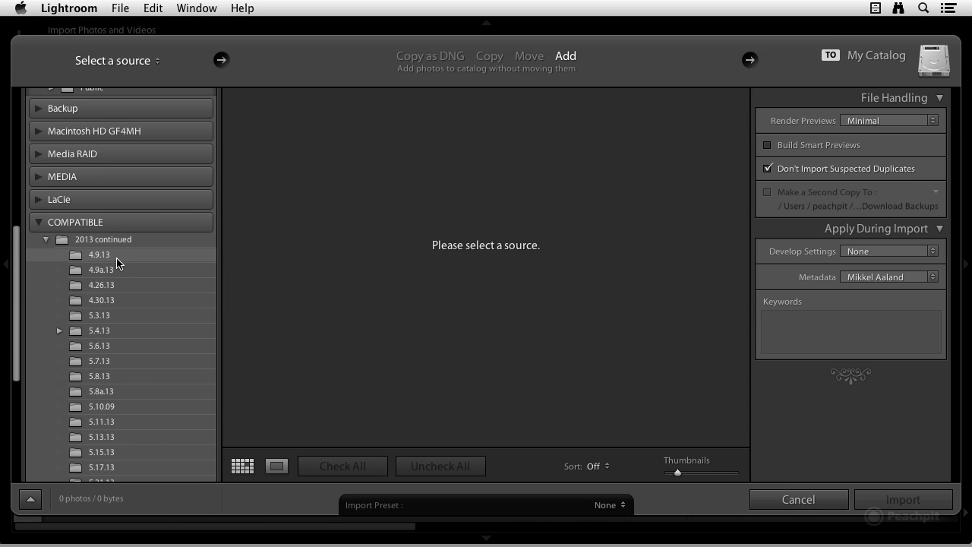
pyautogui.scroll(-5, 111, 258)
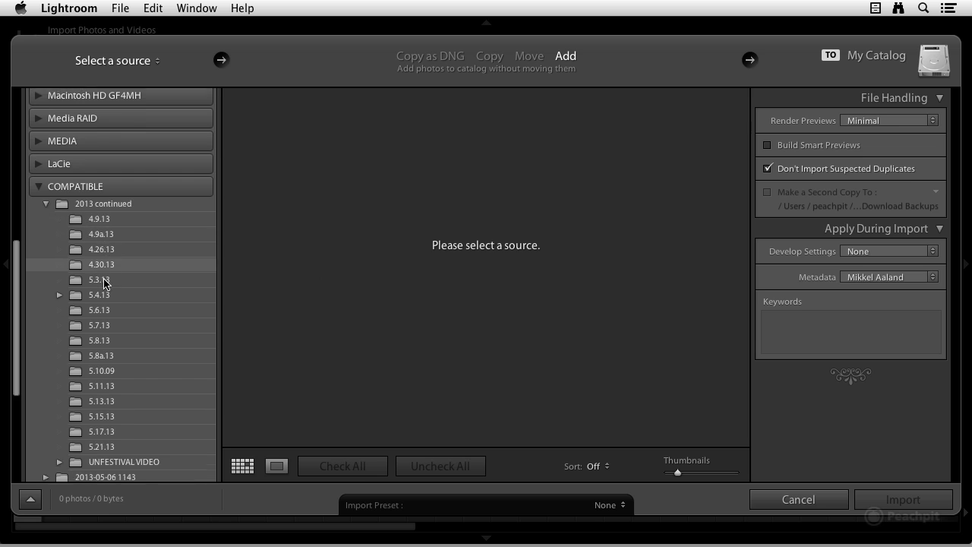
pyautogui.click(101, 227)
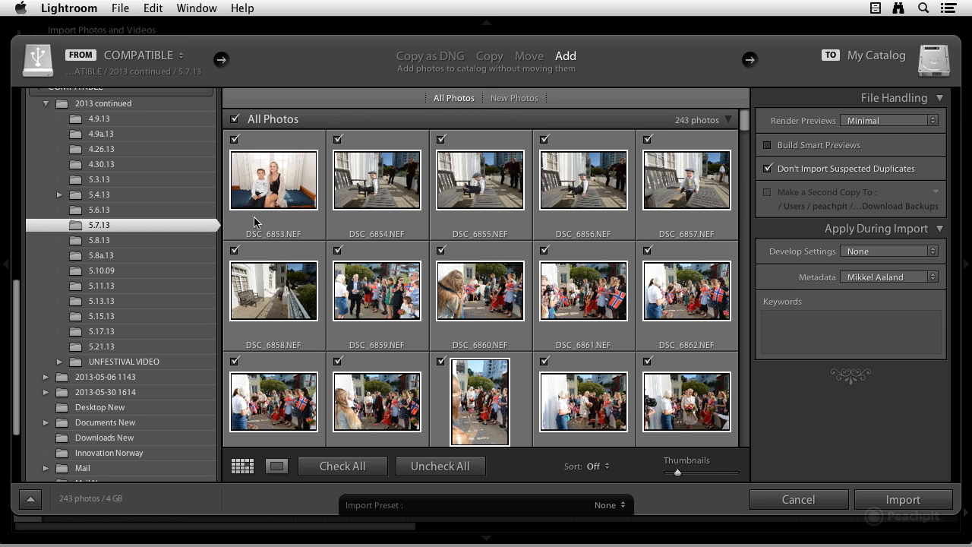
pyautogui.moveTo(253, 220)
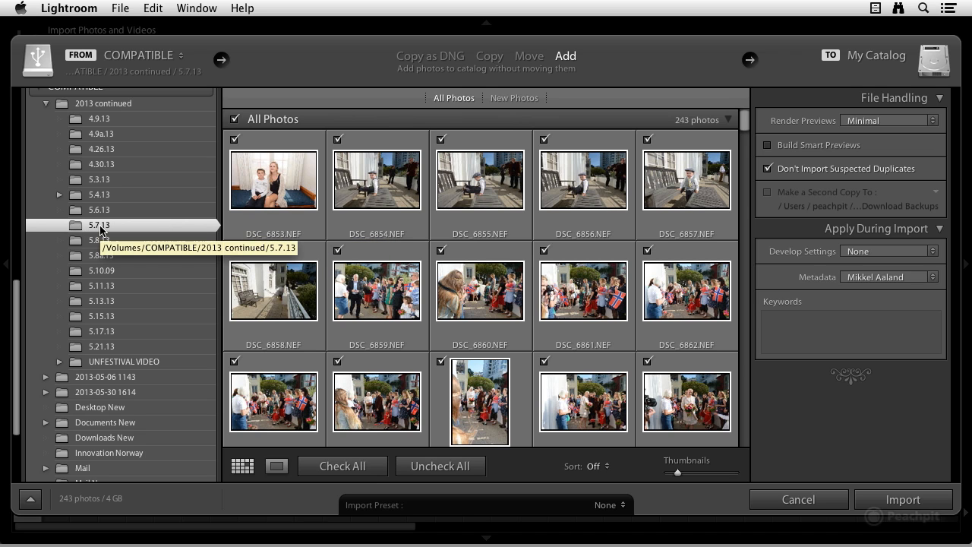
pyautogui.moveTo(223, 231)
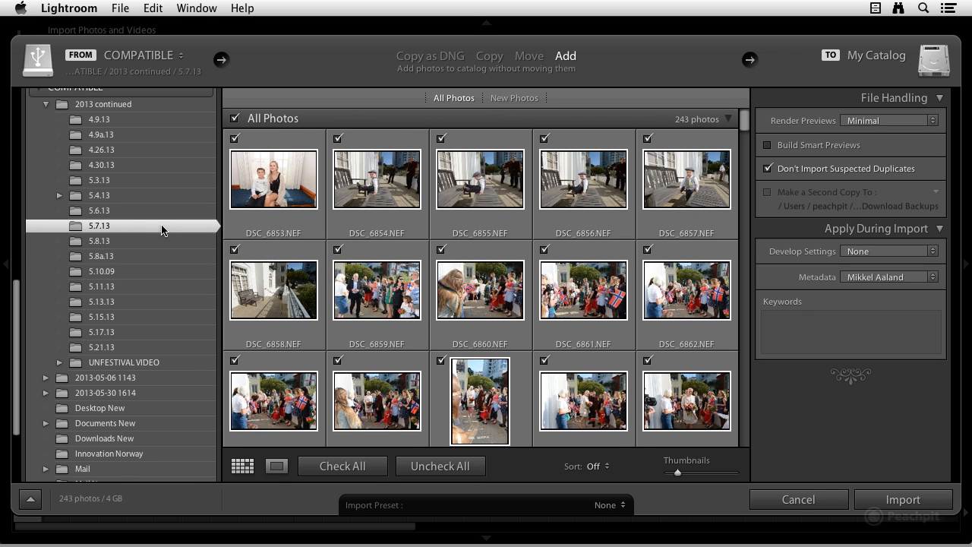
# Step: Try including subfolders in the source and selecting the whole 2013 continued folder
pyautogui.scroll(5, 162, 230)
pyautogui.scroll(10, 167, 236)
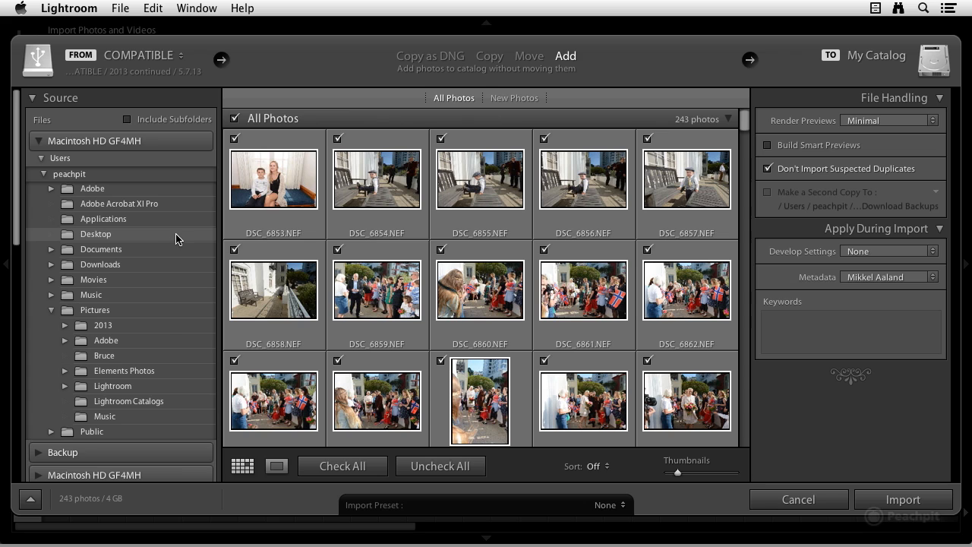
pyautogui.click(128, 125)
pyautogui.scroll(-5, 136, 189)
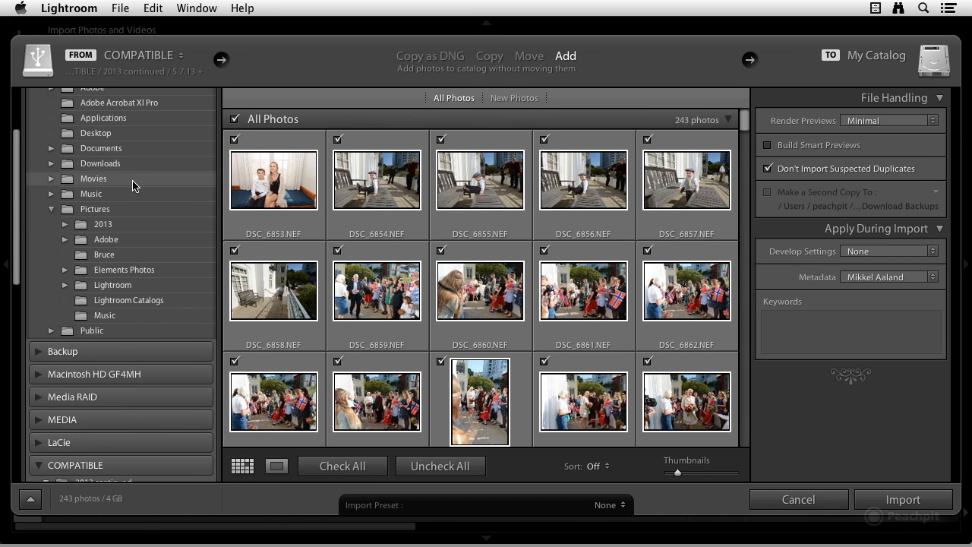
pyautogui.scroll(-10, 133, 186)
pyautogui.scroll(3, 130, 183)
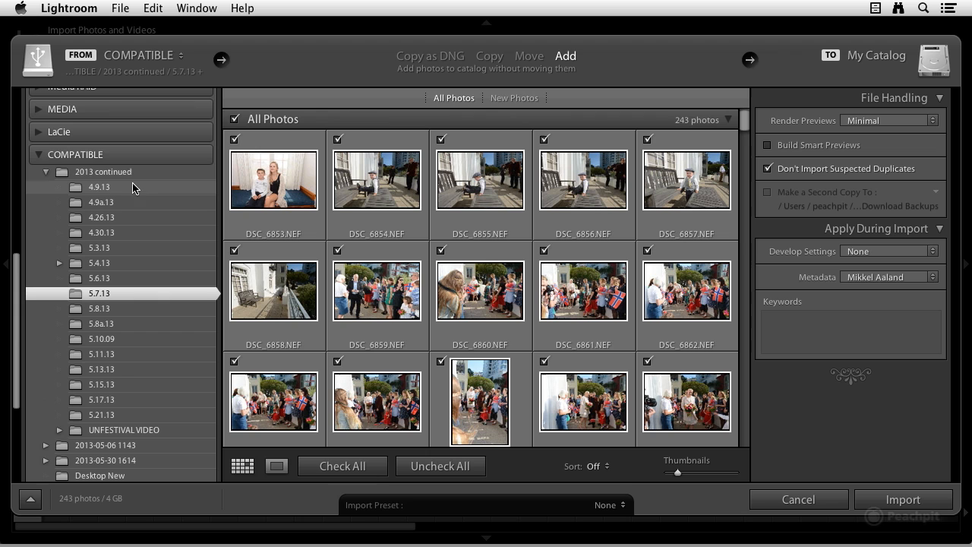
pyautogui.click(61, 174)
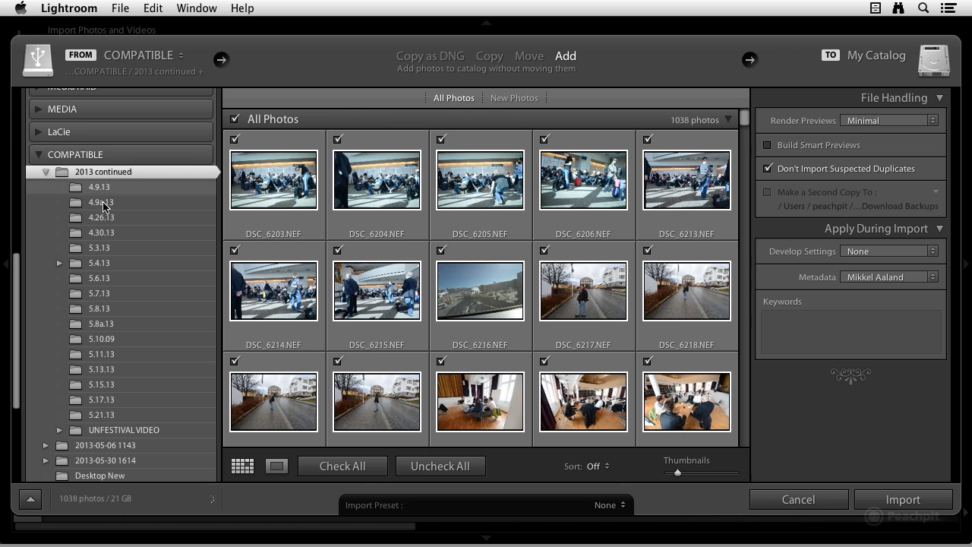
# Step: Turn off the inclusion of subfolders for the 2013 continued source folder
pyautogui.scroll(3, 125, 263)
pyautogui.scroll(10, 125, 263)
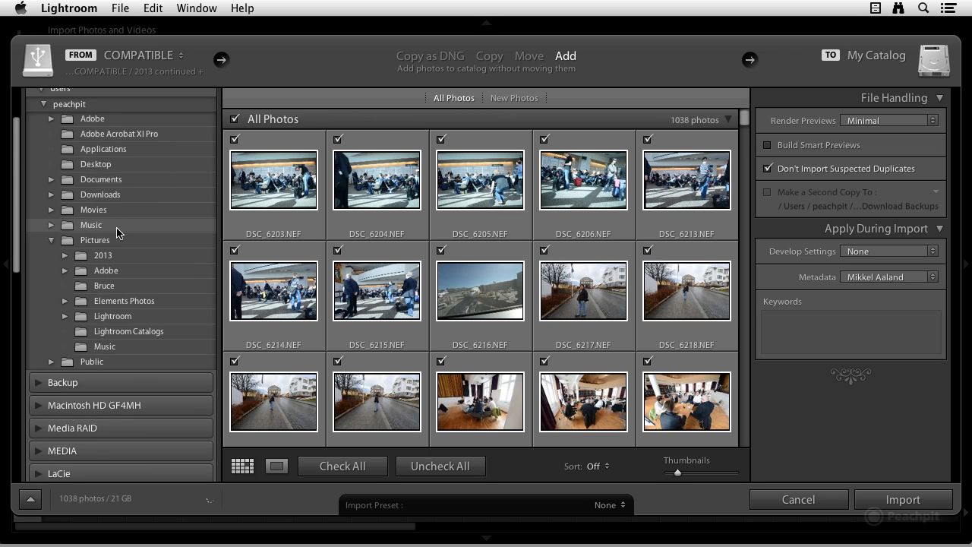
pyautogui.click(126, 120)
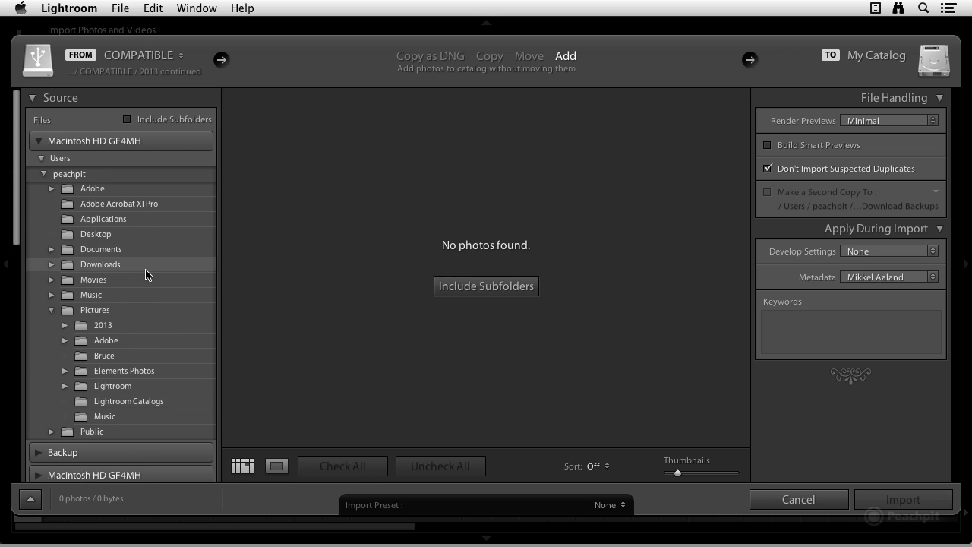
# Step: Choose the 4.30.13 folder inside 2013 continued as the import source
pyautogui.scroll(-8, 143, 266)
pyautogui.scroll(-2, 134, 259)
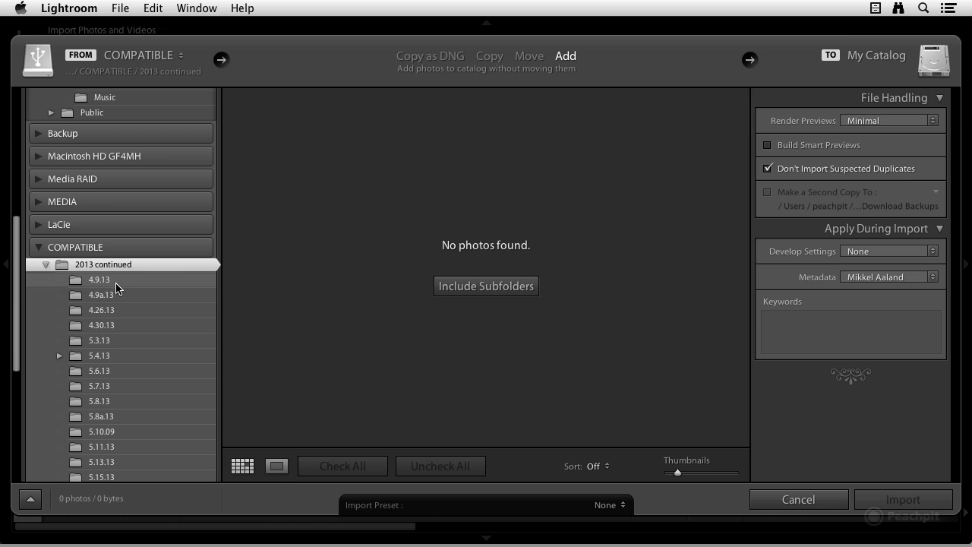
pyautogui.scroll(7, 114, 292)
pyautogui.scroll(3, 114, 291)
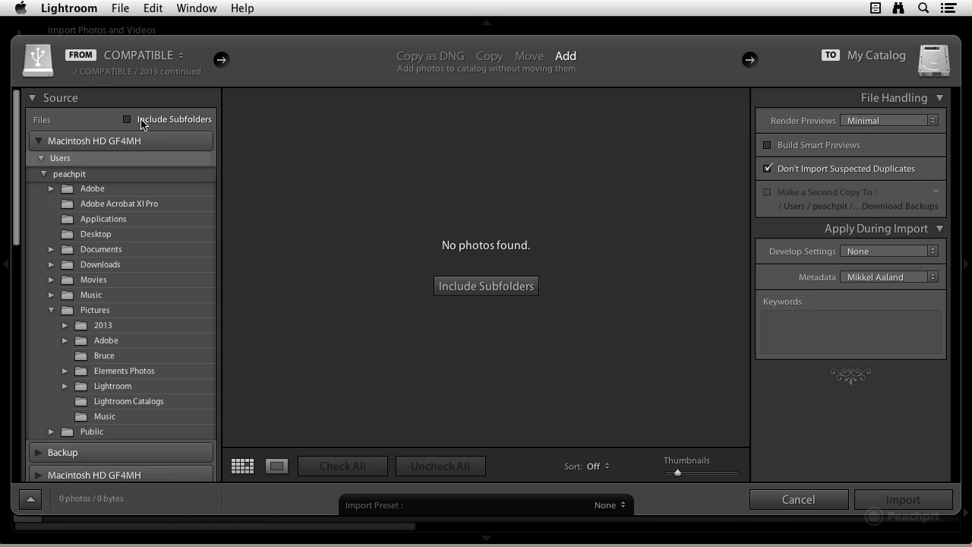
pyautogui.scroll(-13, 136, 281)
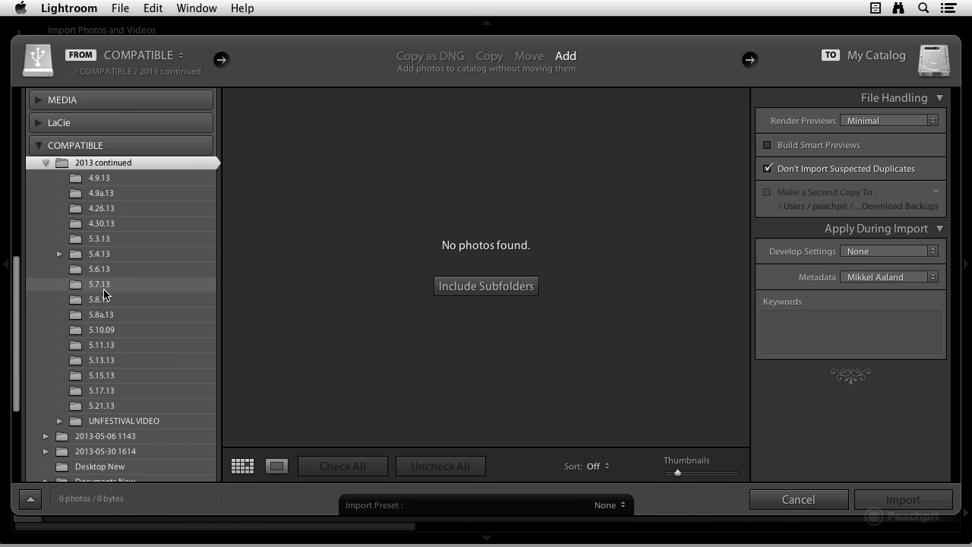
pyautogui.click(101, 223)
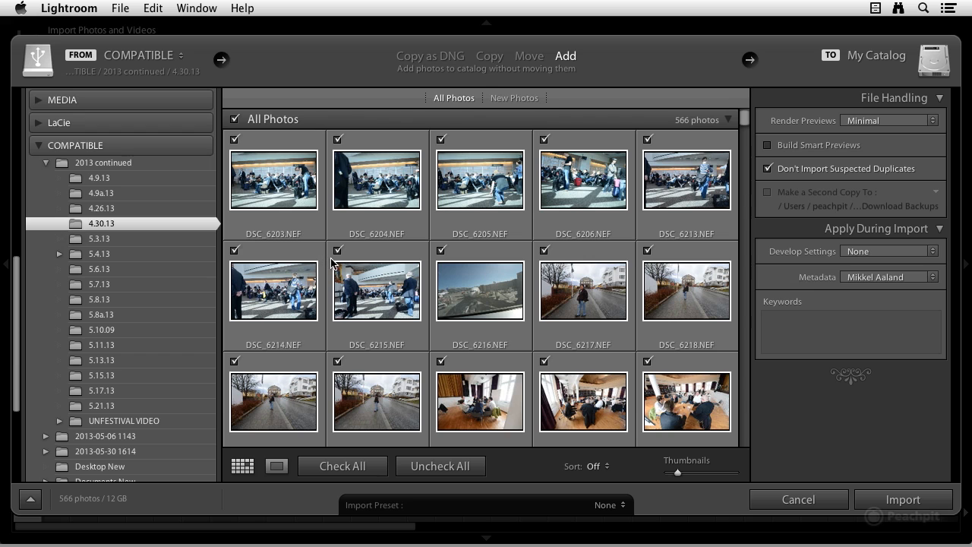
# Step: Browse the photos in the 4.30.13 folder, view DSC_6220.NEF enlarged, and return to the thumbnail grid
pyautogui.scroll(-2, 395, 262)
pyautogui.scroll(-6, 393, 262)
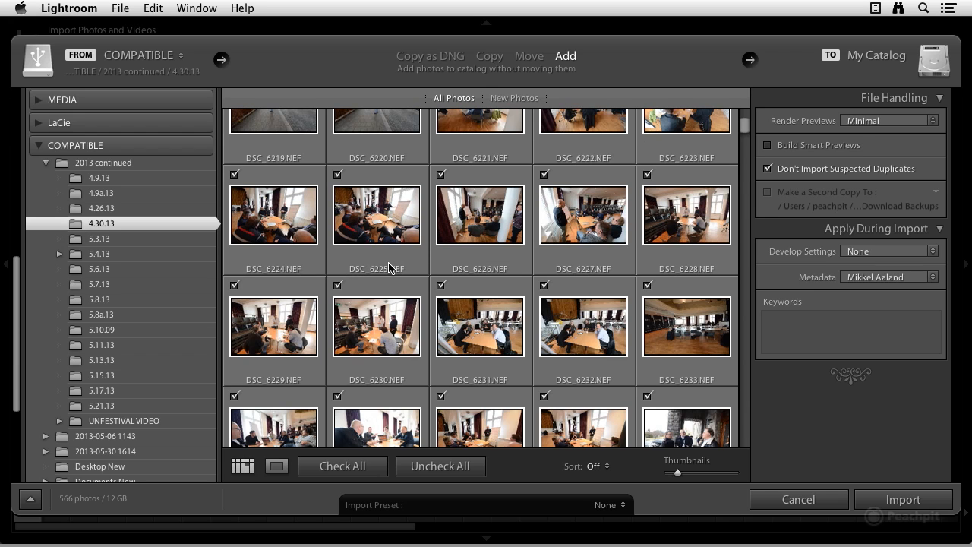
pyautogui.scroll(4, 399, 259)
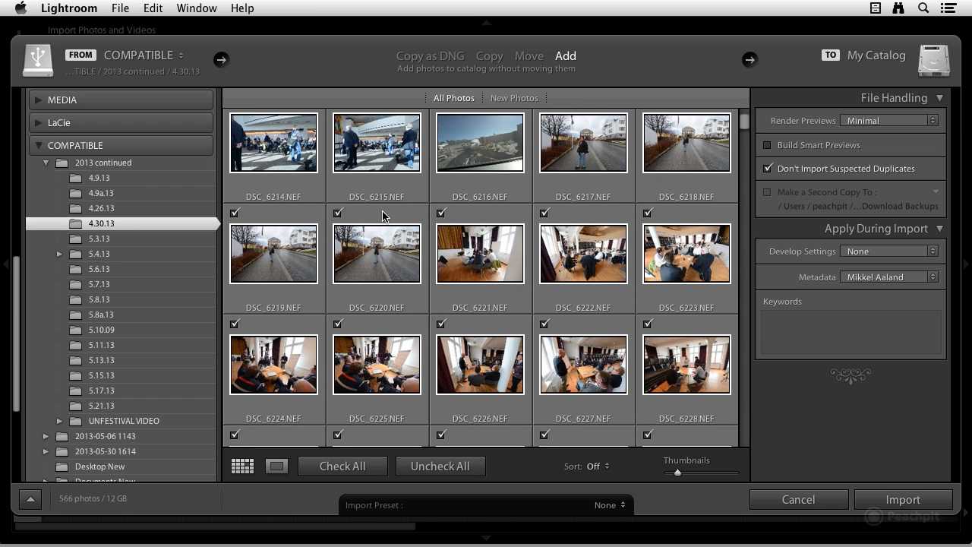
pyautogui.click(382, 260)
pyautogui.doubleClick(383, 260)
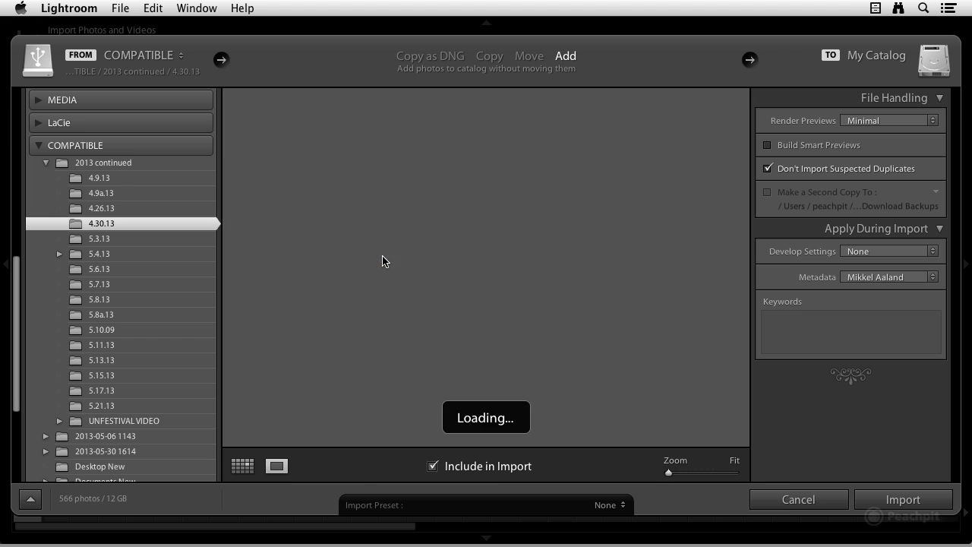
pyautogui.doubleClick(435, 270)
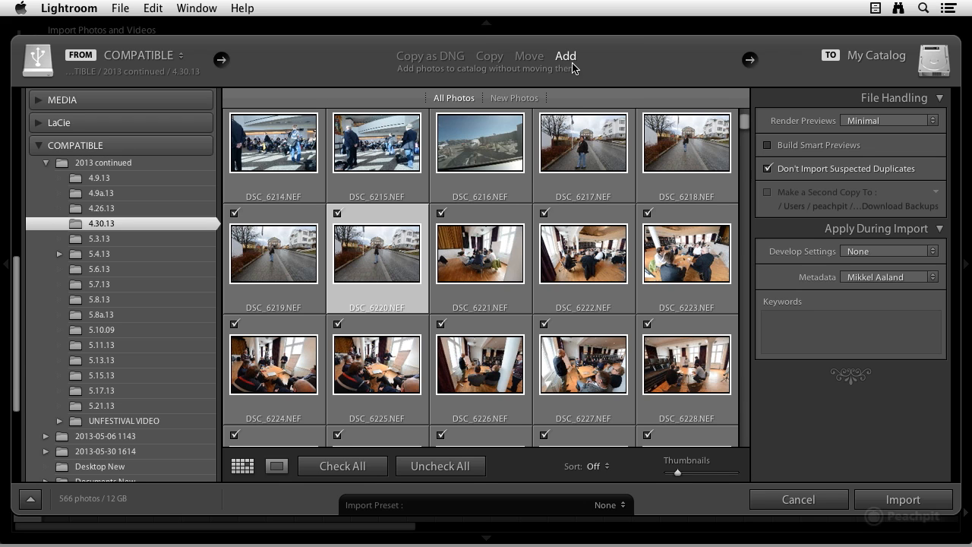
# Step: Examine the choices for Render Previews and leave the setting on Minimal
pyautogui.click(892, 127)
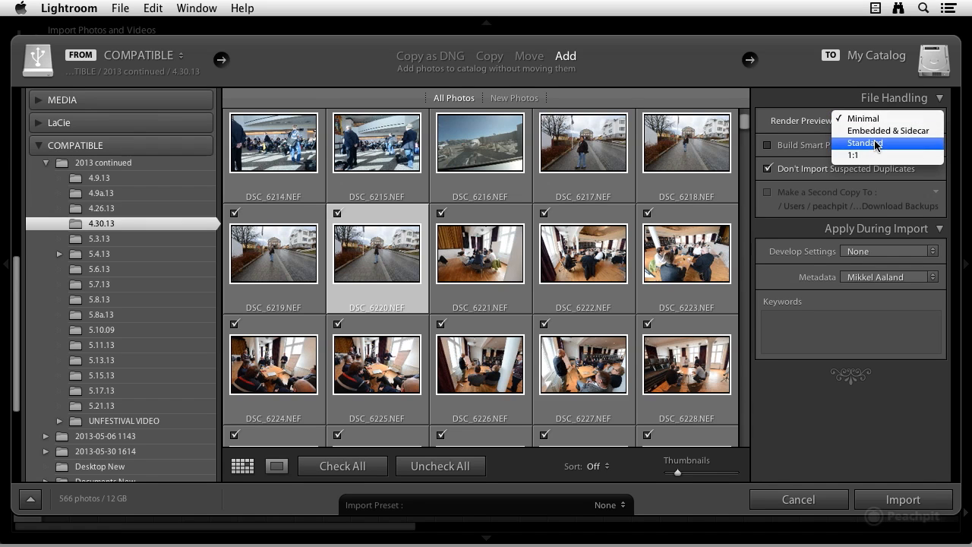
pyautogui.click(804, 124)
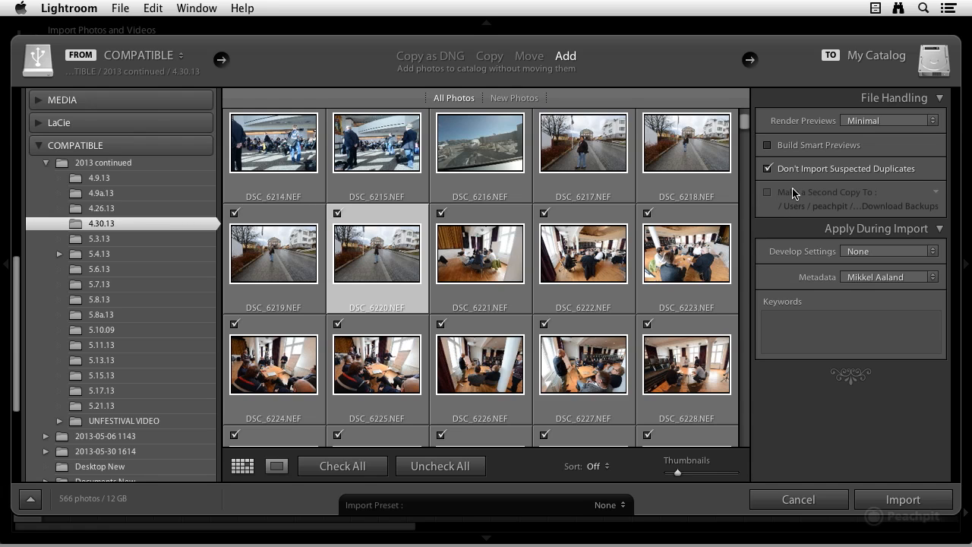
# Step: Keep Develop Settings on None and the photographer's metadata preset, and import the 4.30.13 photos at their current location
pyautogui.click(922, 256)
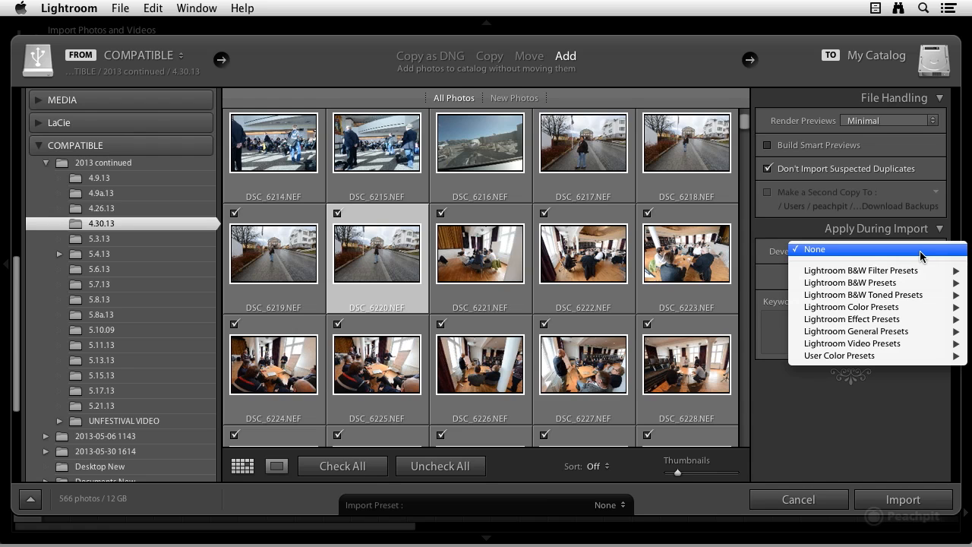
pyautogui.click(919, 250)
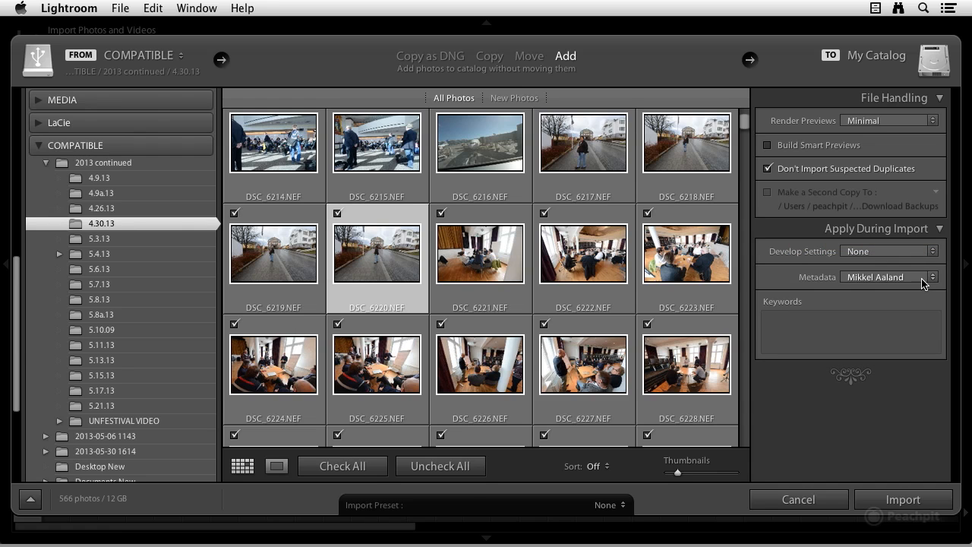
pyautogui.click(923, 284)
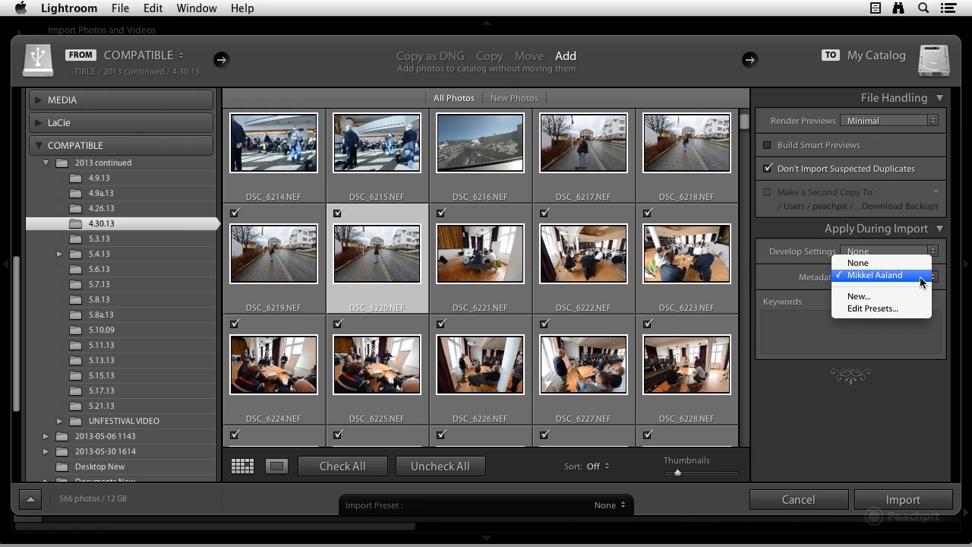
pyautogui.click(922, 278)
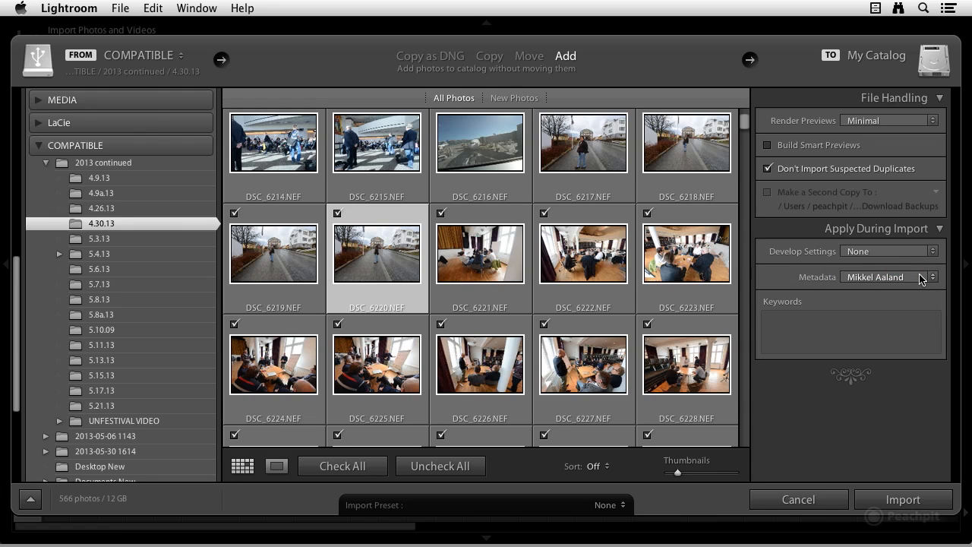
pyautogui.click(842, 328)
pyautogui.click(896, 502)
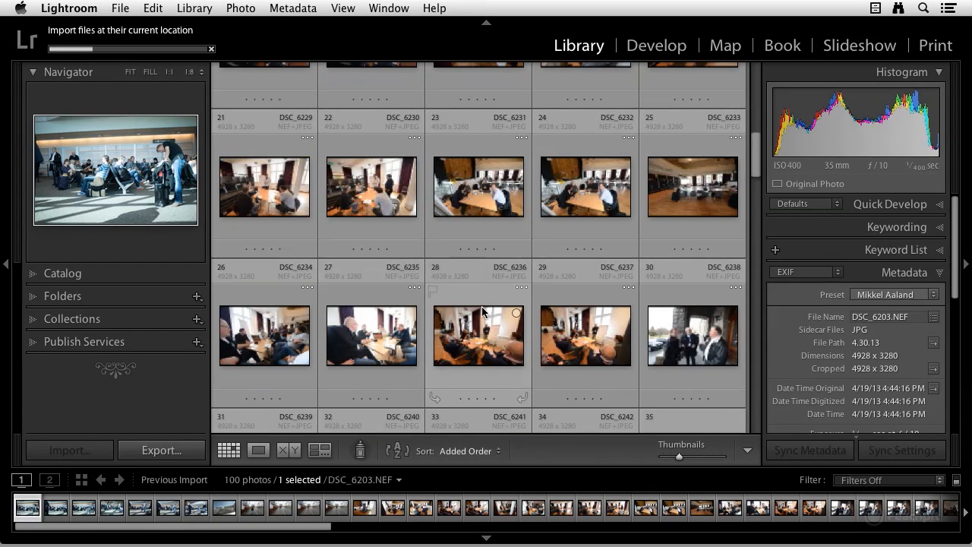
# Step: Browse the newly imported photos, view DSC_6255.NEF enlarged, and return to the thumbnail grid to look through more of them
pyautogui.scroll(-5, 481, 304)
pyautogui.scroll(-4, 482, 299)
pyautogui.scroll(7, 482, 299)
pyautogui.scroll(3, 481, 303)
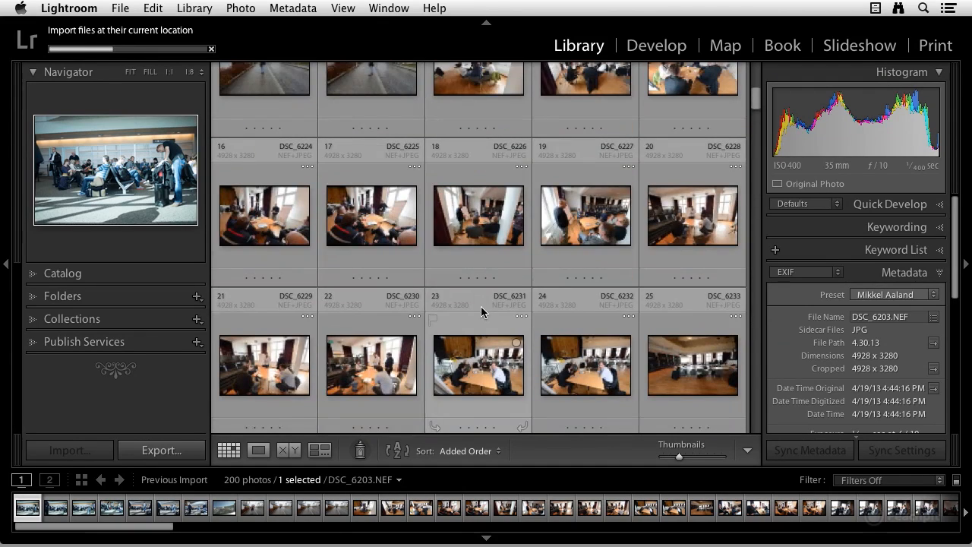
pyautogui.scroll(-6, 482, 296)
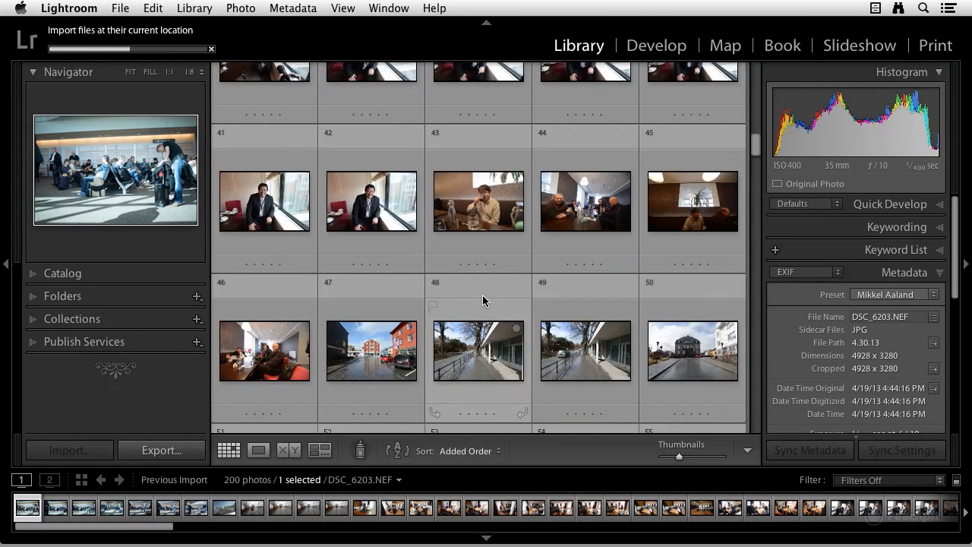
pyautogui.scroll(-2, 482, 299)
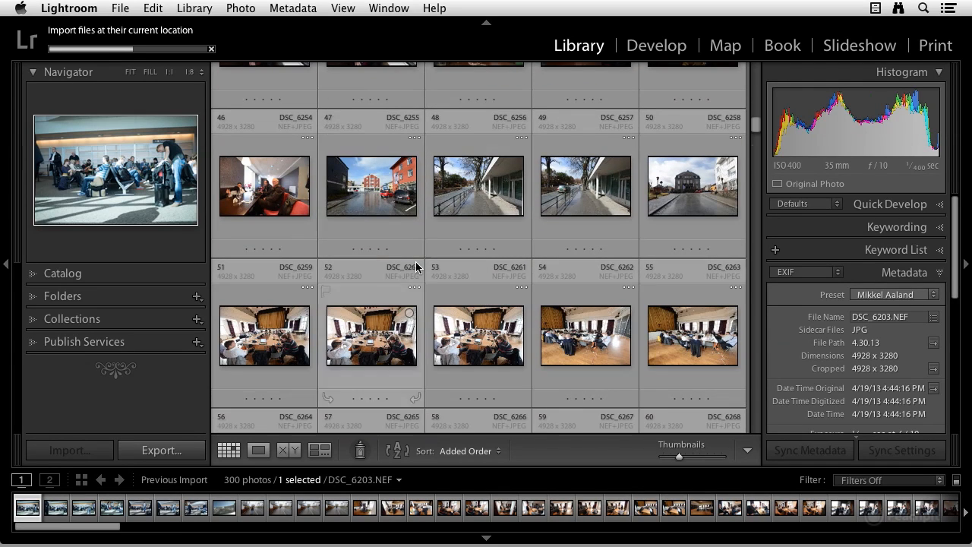
pyautogui.click(372, 183)
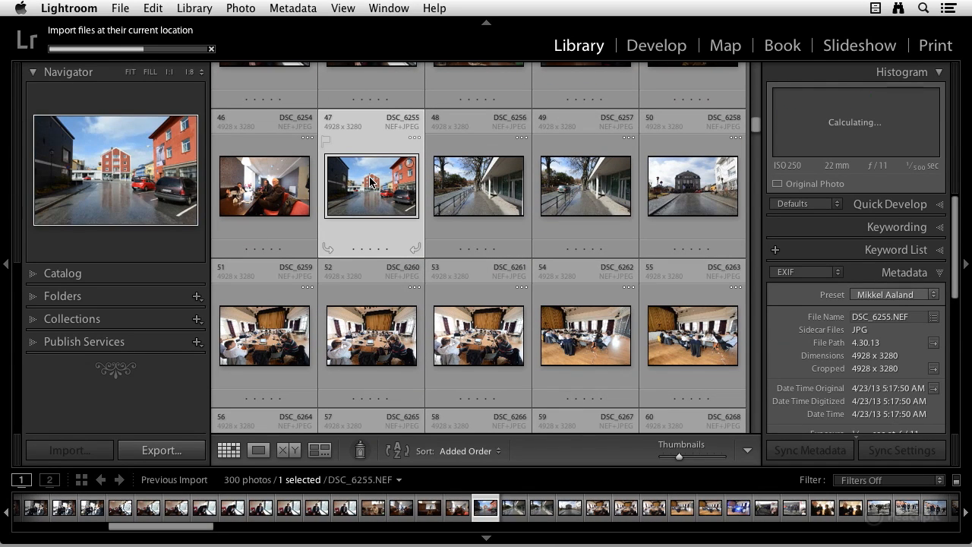
pyautogui.doubleClick(372, 183)
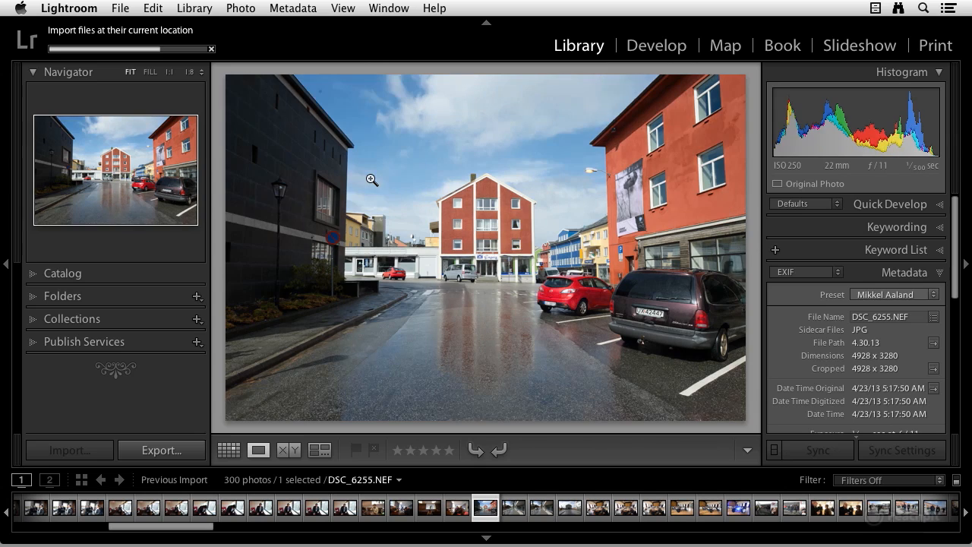
pyautogui.doubleClick(447, 214)
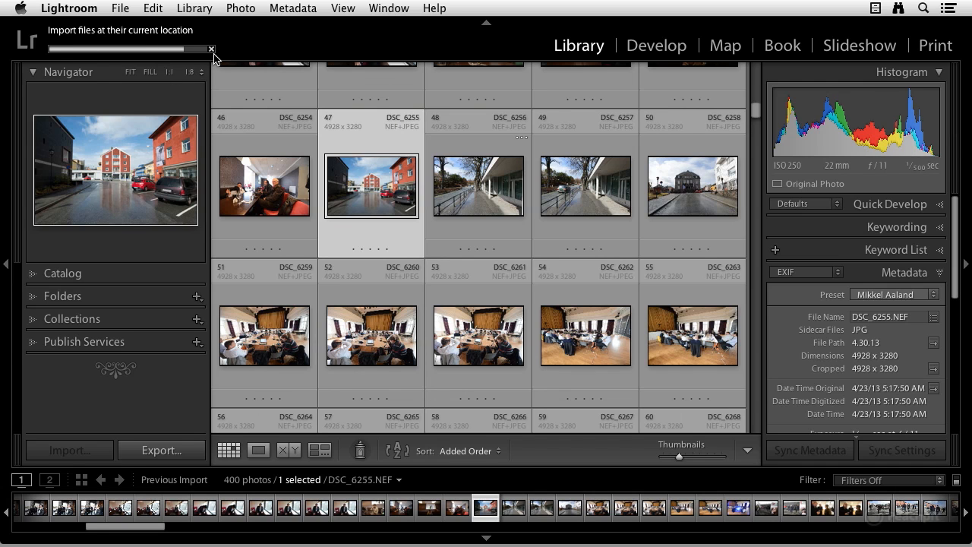
pyautogui.scroll(-8, 380, 198)
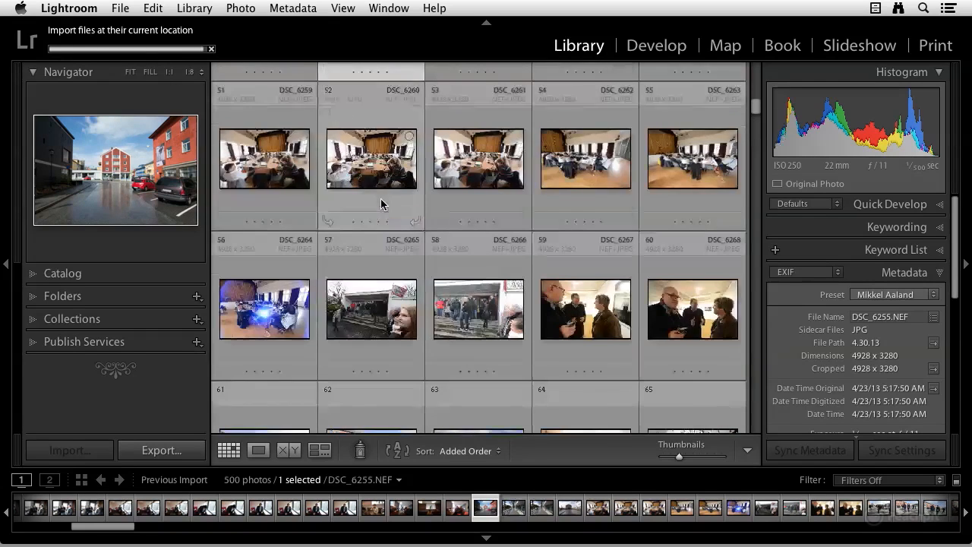
pyautogui.scroll(-3, 381, 196)
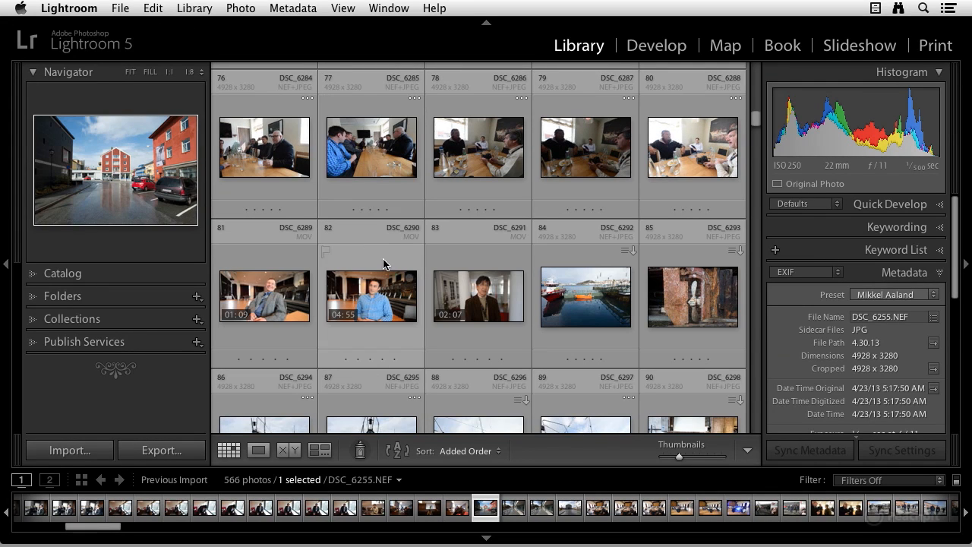
# Step: Expand the Catalog section, show All Photographs, and switch back to the Previous Import photos
pyautogui.click(34, 275)
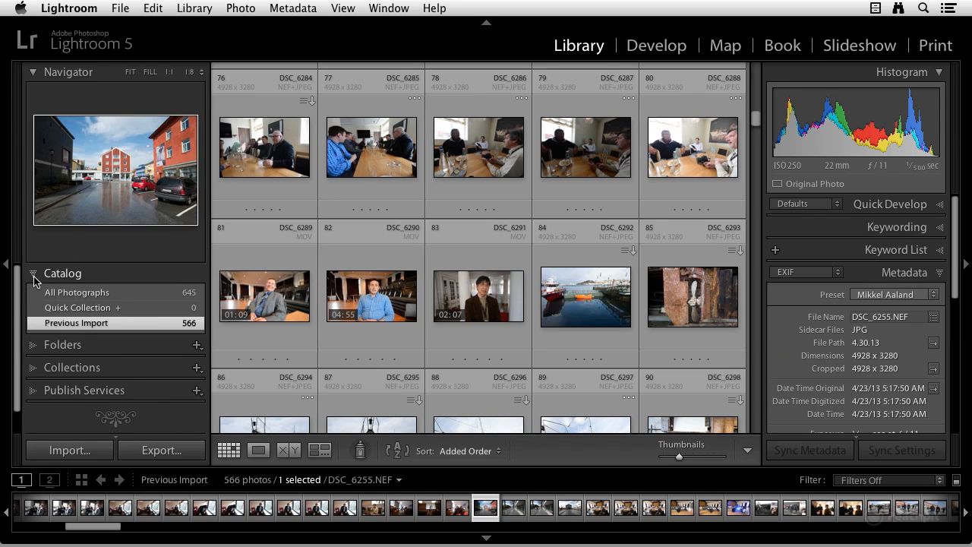
pyautogui.click(70, 295)
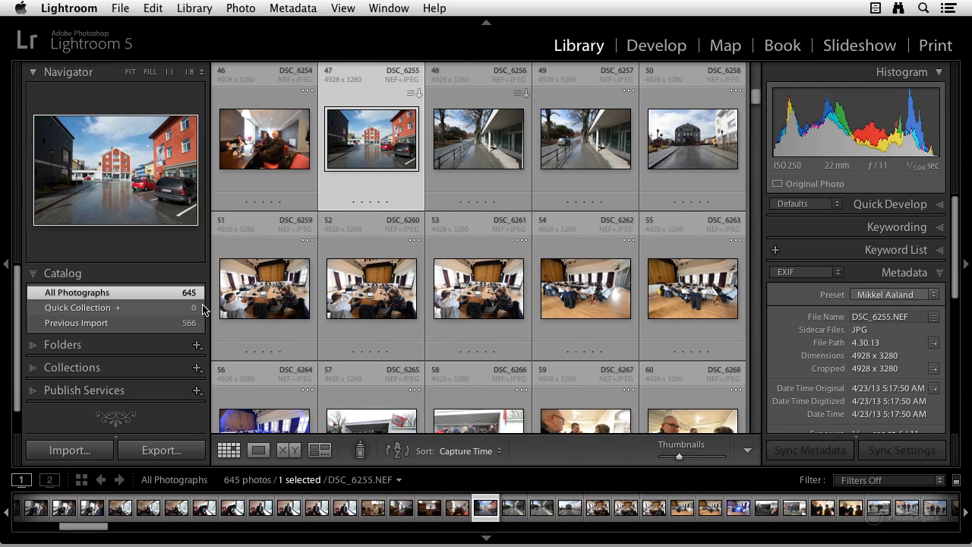
pyautogui.click(96, 329)
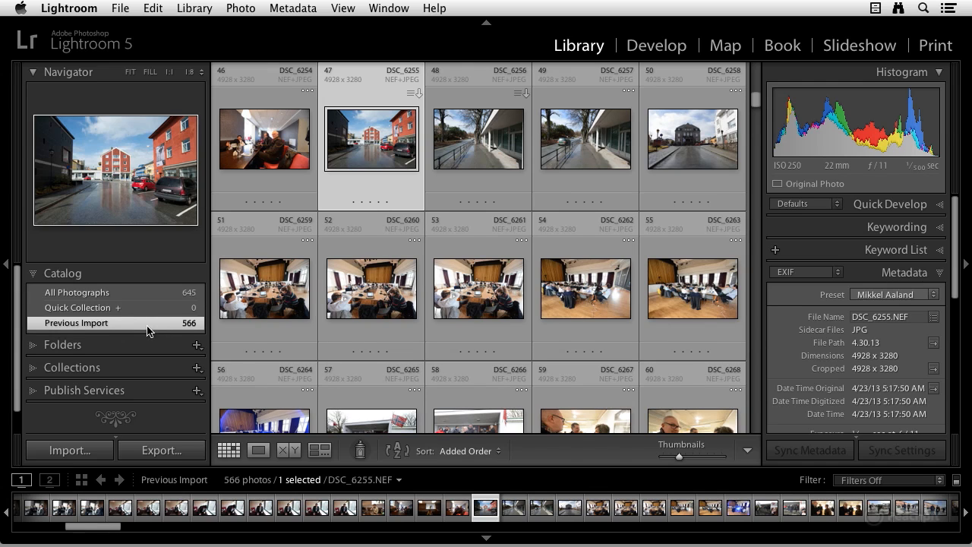